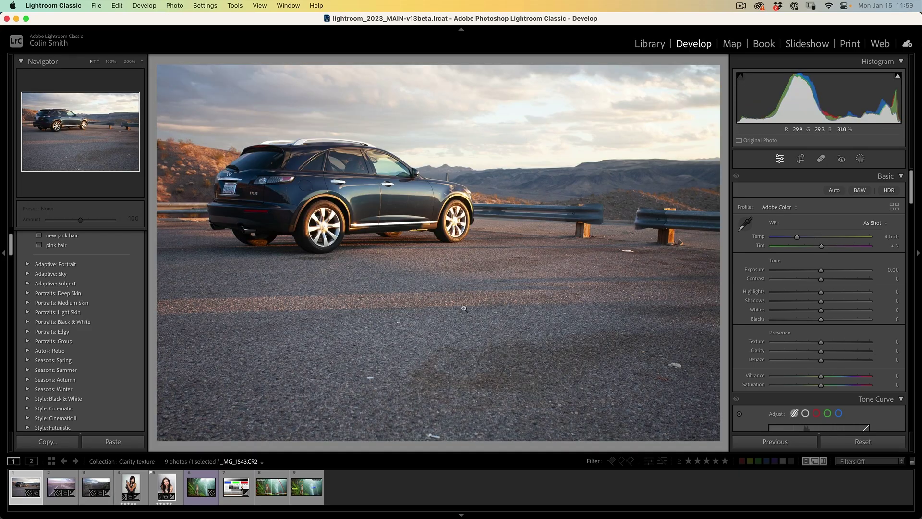
- Raise the car photo's Clarity to +74 in the Basic panel
drag(836, 351, 857, 351)
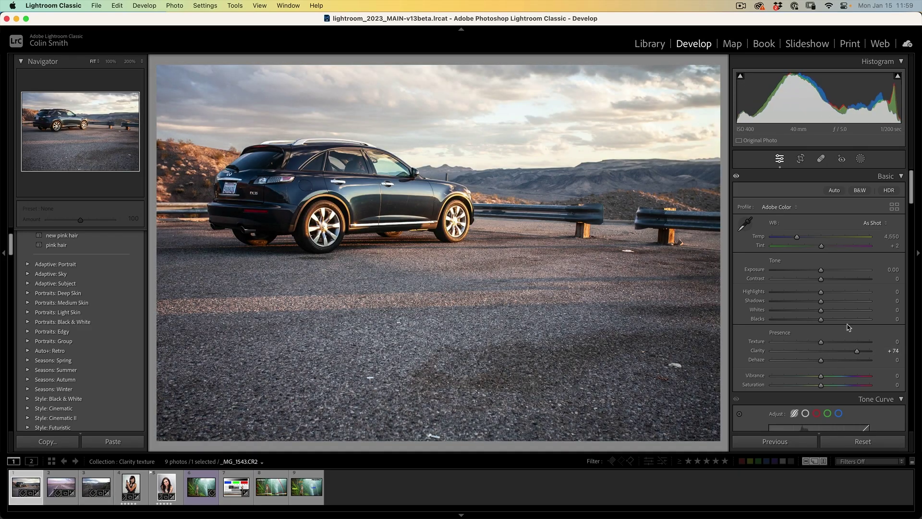
drag(821, 375, 792, 379)
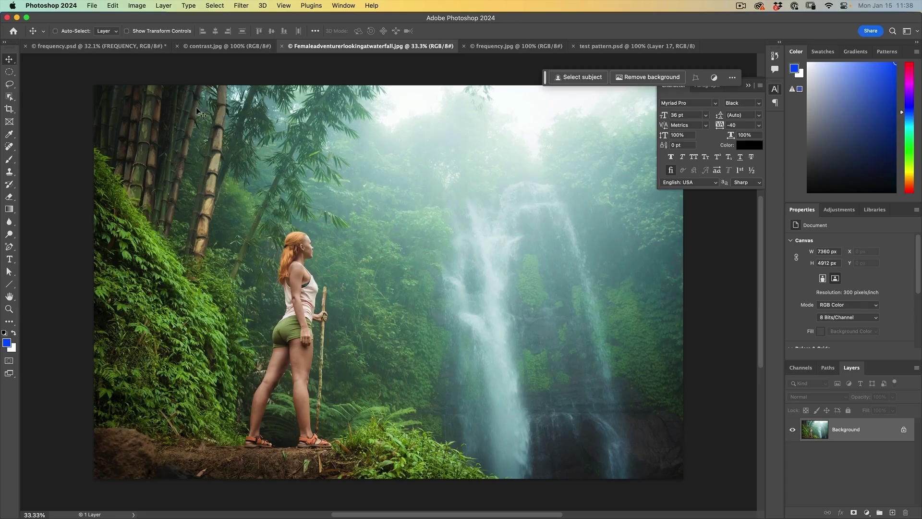
- Open the waterfall photo in the Camera Raw Filter and scroll to Effects, with Texture, Clarity and Dehaze at 0
click(241, 5)
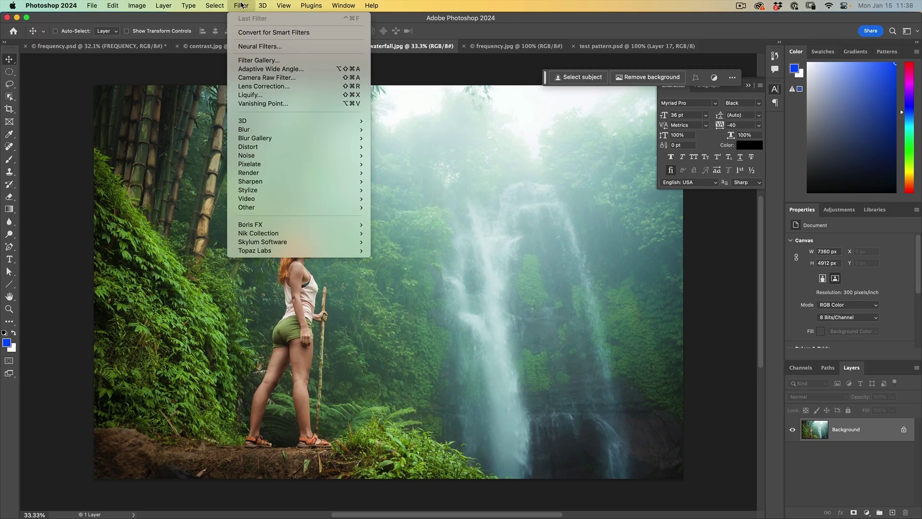
click(262, 77)
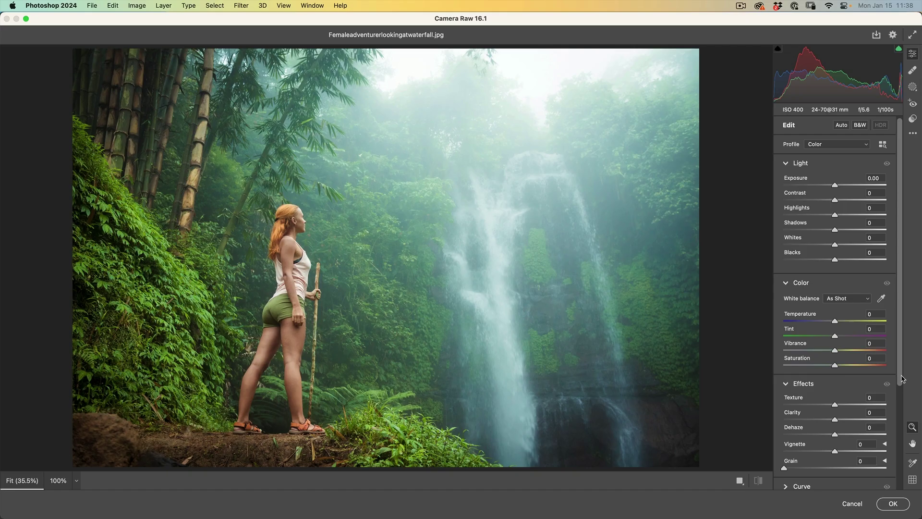
drag(902, 380, 899, 413)
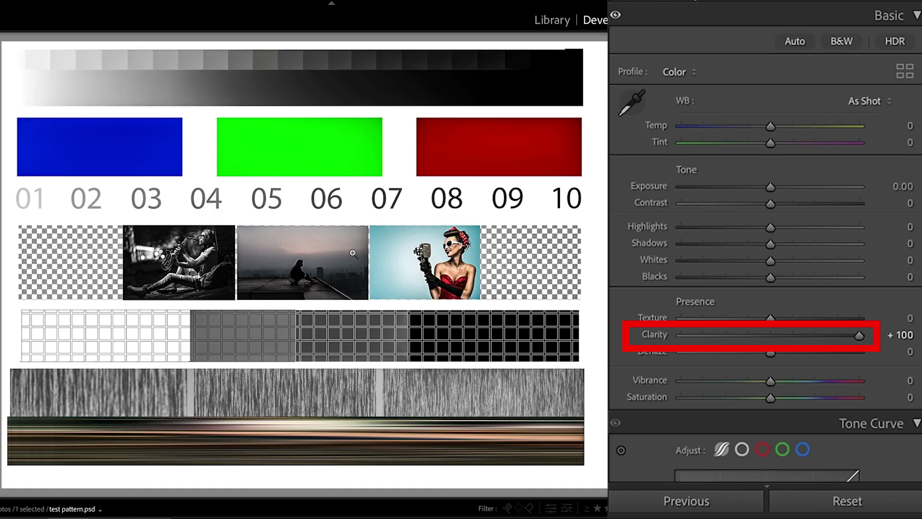
- Bring the test pattern's Clarity down to +35
mouse_move(857, 334)
mouse_down()
mouse_move(765, 336)
mouse_move(872, 331)
mouse_move(782, 329)
mouse_move(858, 331)
mouse_move(789, 322)
mouse_move(710, 332)
mouse_move(859, 335)
mouse_up()
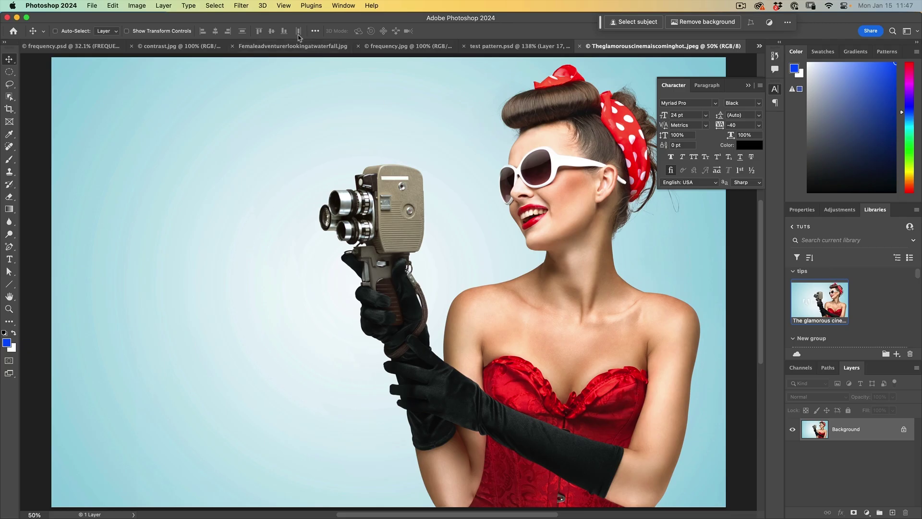
- Apply Unsharp Mask at Amount 500, widening Radius to about 9.9, then adjust the test pattern's Clarity
click(237, 5)
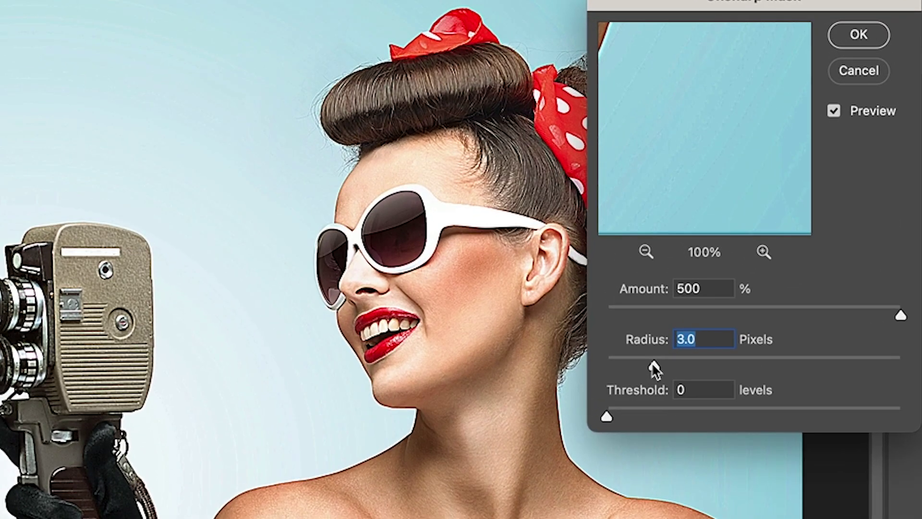
drag(655, 370, 658, 372)
mouse_move(650, 82)
mouse_down()
mouse_move(711, 156)
mouse_move(758, 177)
mouse_up()
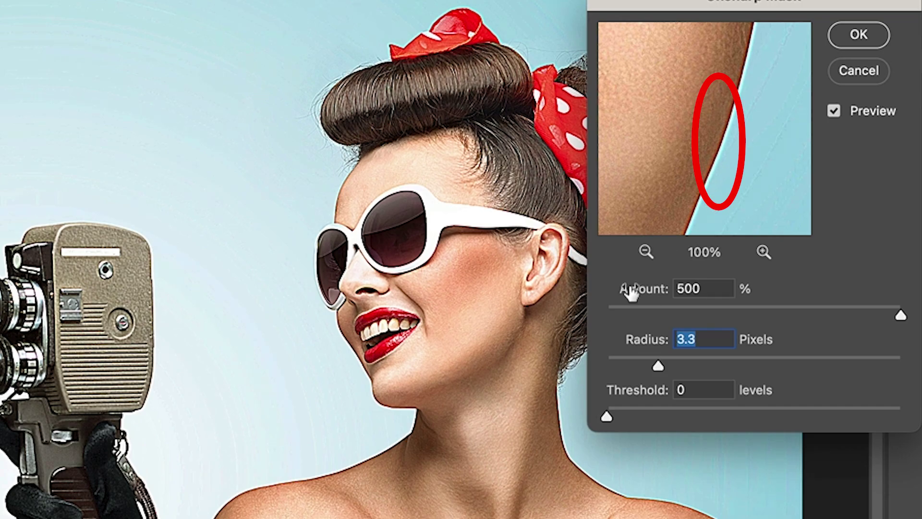
drag(658, 366, 722, 363)
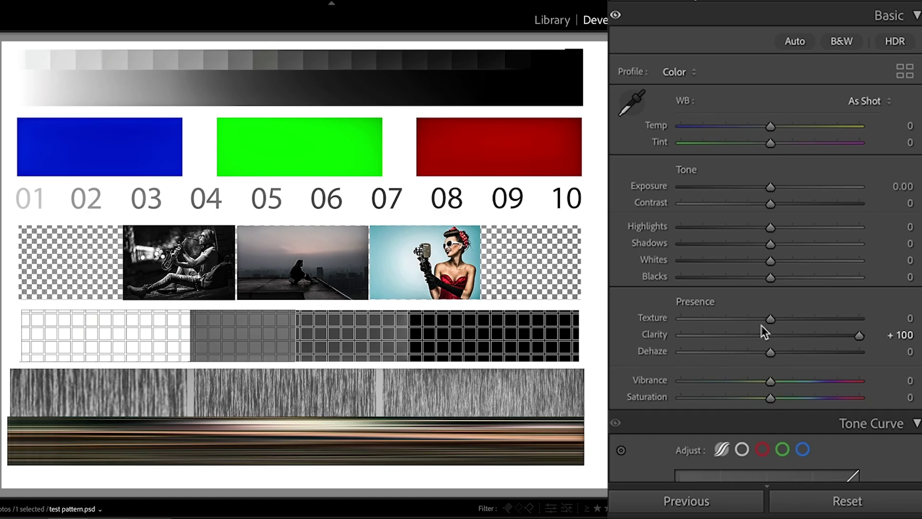
mouse_move(853, 337)
mouse_down()
mouse_move(797, 339)
mouse_move(871, 340)
mouse_move(769, 337)
mouse_move(860, 336)
mouse_up()
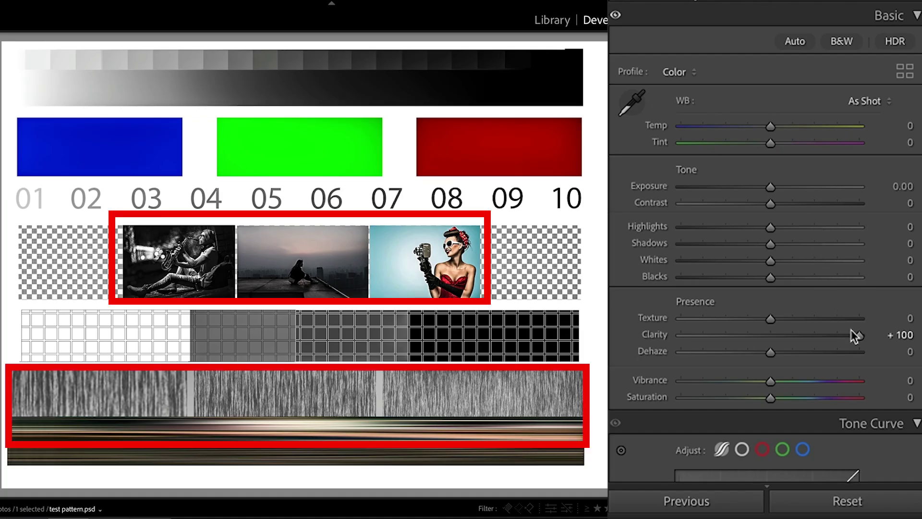
- Reset Clarity, then on _MG_2310.CR2 push Clarity to about +87 and back to +3
double_click(858, 336)
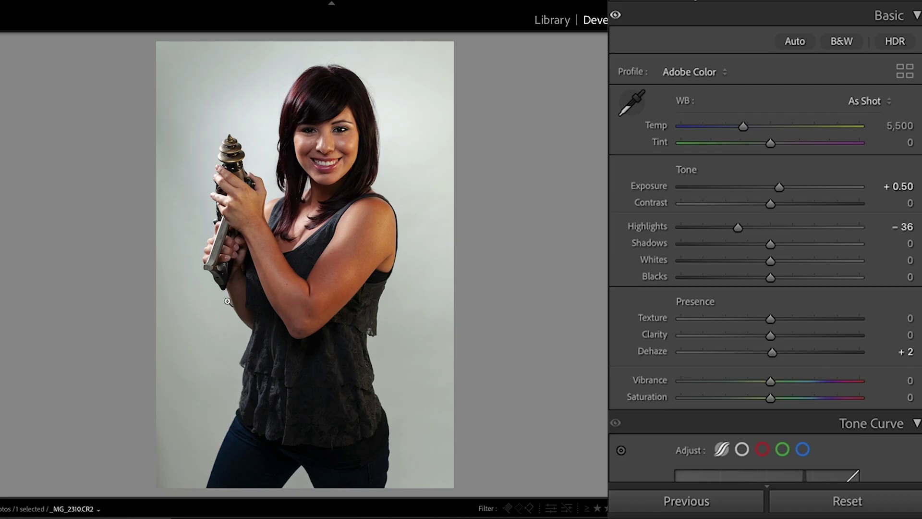
drag(773, 341, 846, 337)
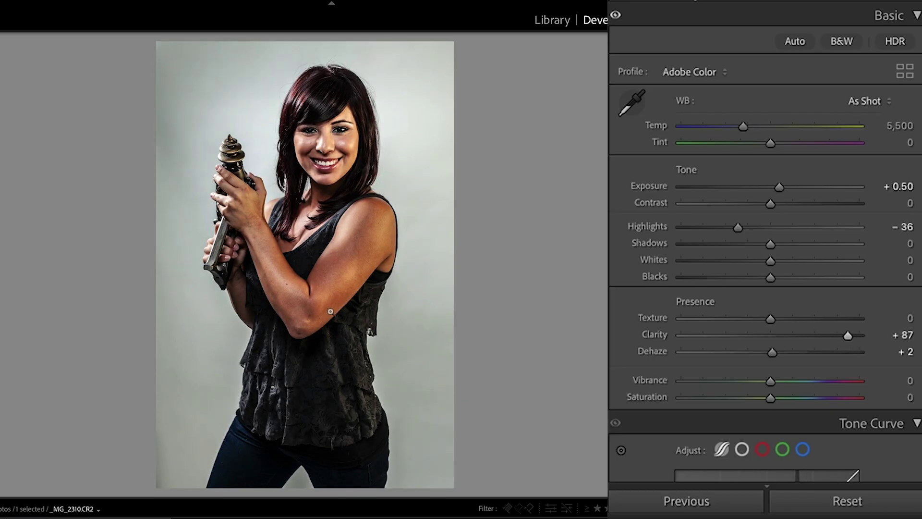
drag(872, 345, 563, 404)
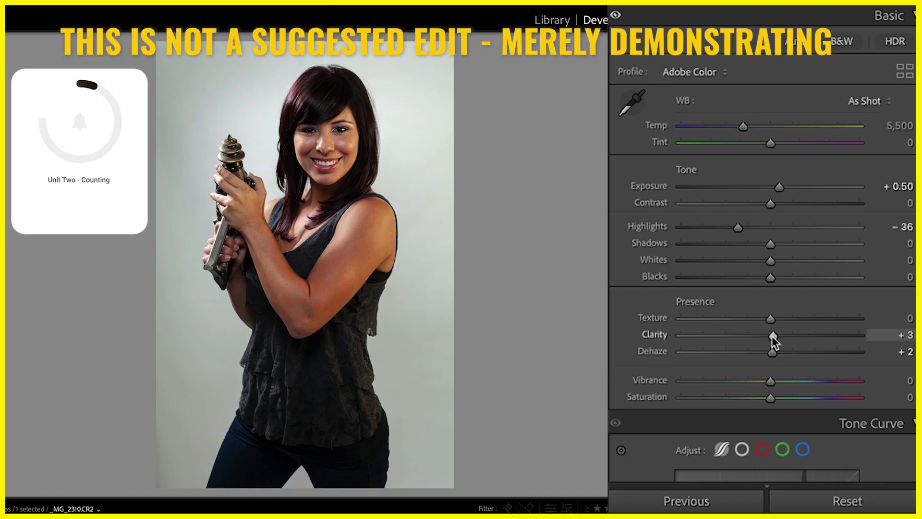
- Give the portrait Clarity +100, Highlights -100 and Shadows +100, then set Clarity to +19
drag(773, 336, 872, 330)
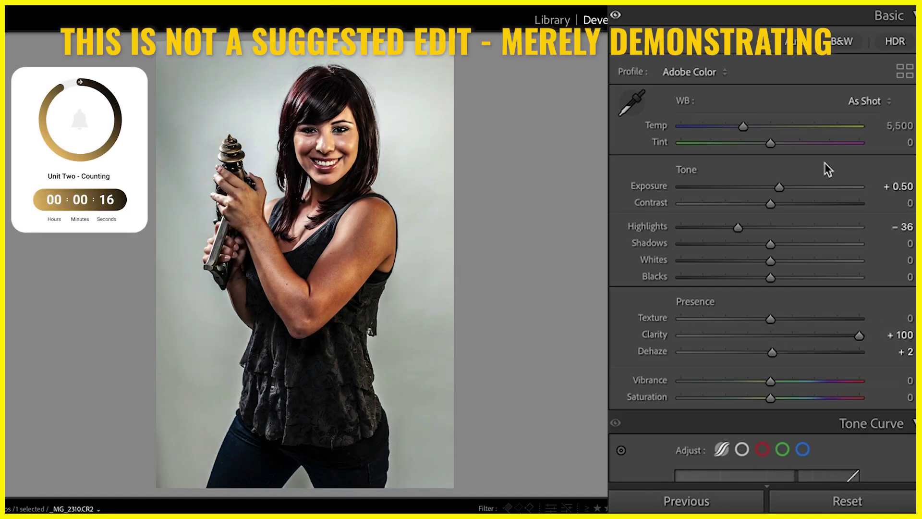
drag(738, 227, 679, 226)
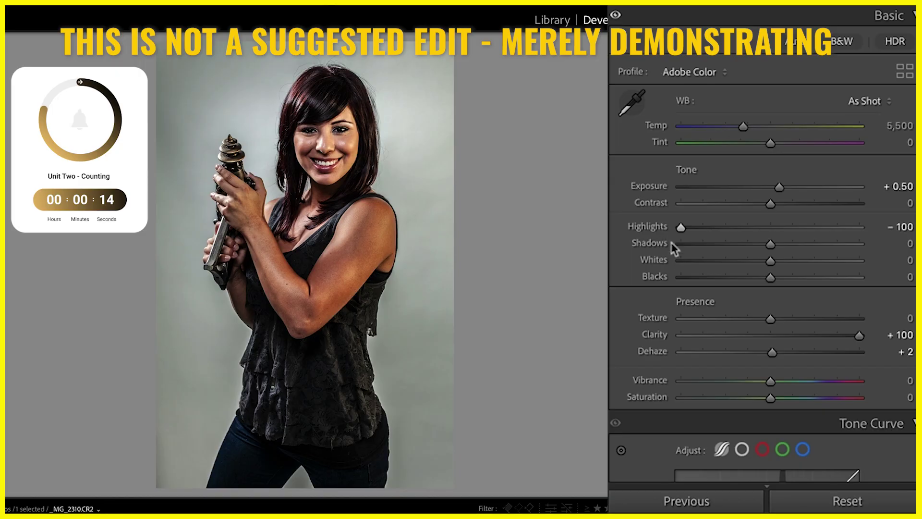
drag(770, 245, 873, 247)
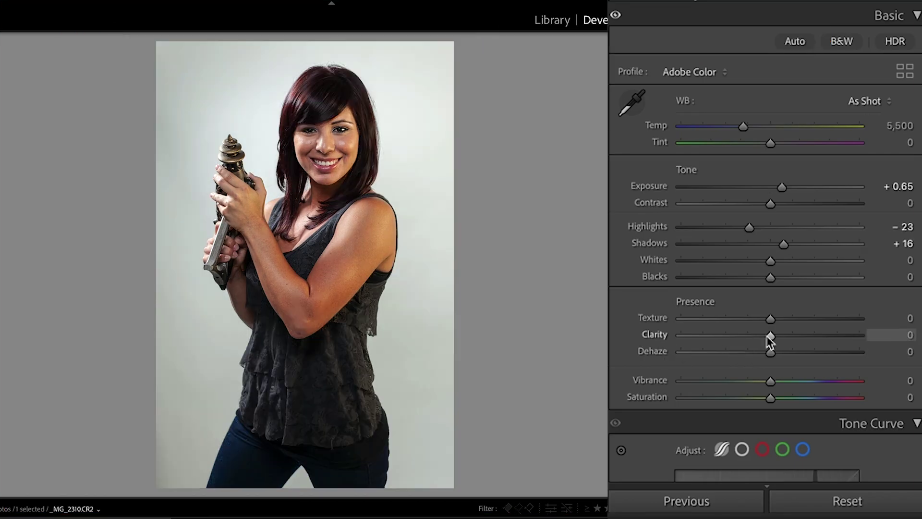
drag(770, 336, 816, 336)
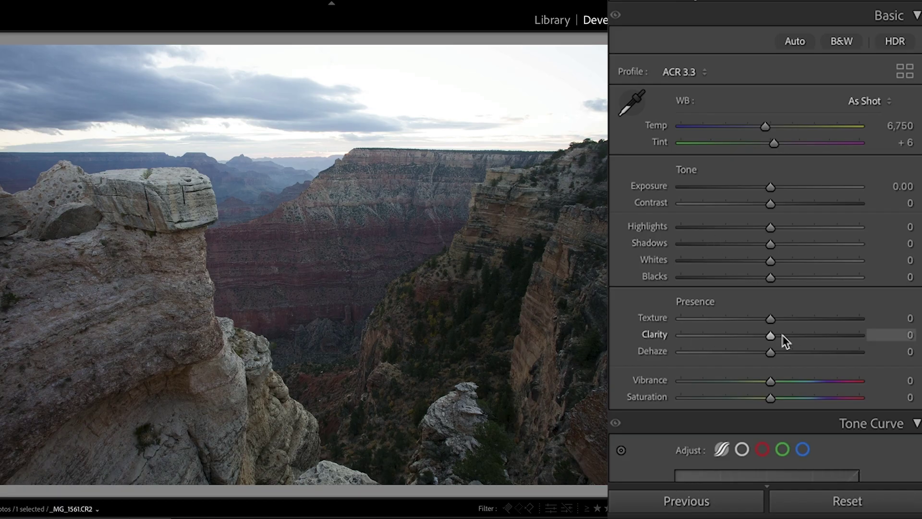
- Add Clarity to the canyon and car photos, then lower the car photo's Vibrance slightly
drag(771, 336, 824, 339)
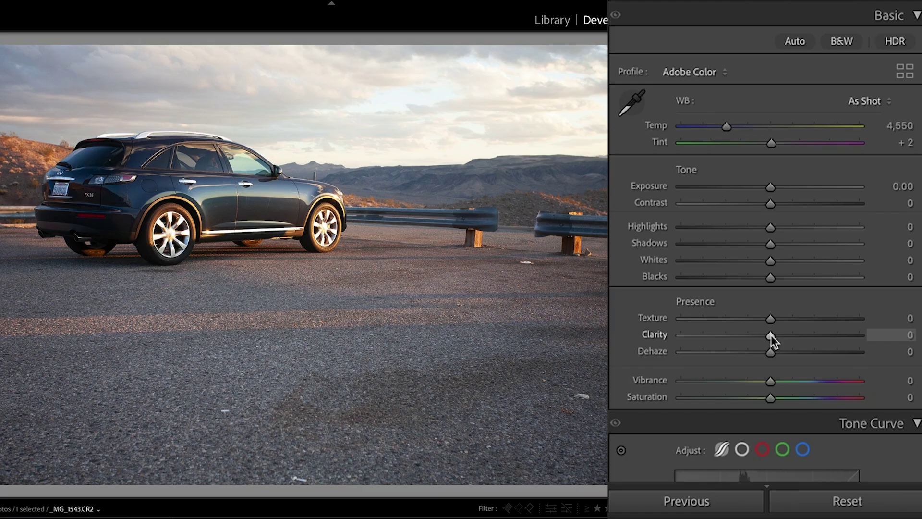
drag(772, 336, 838, 338)
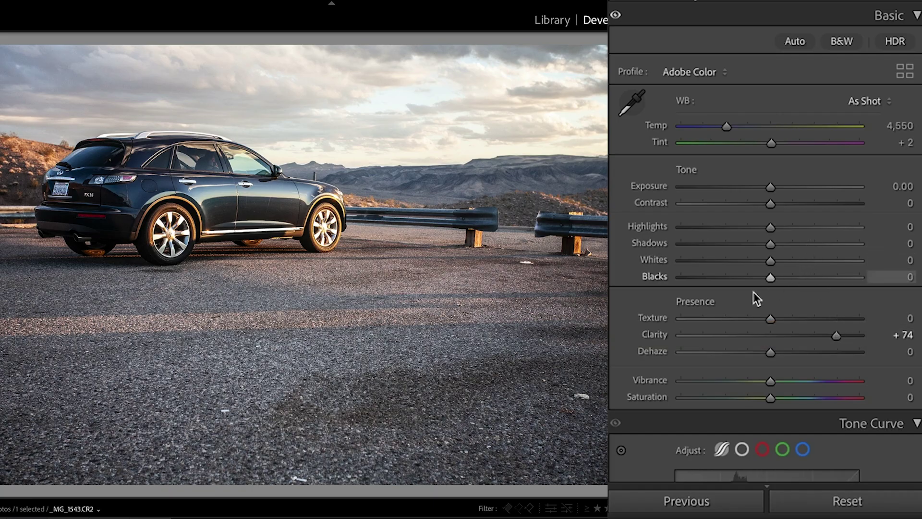
drag(771, 383, 720, 387)
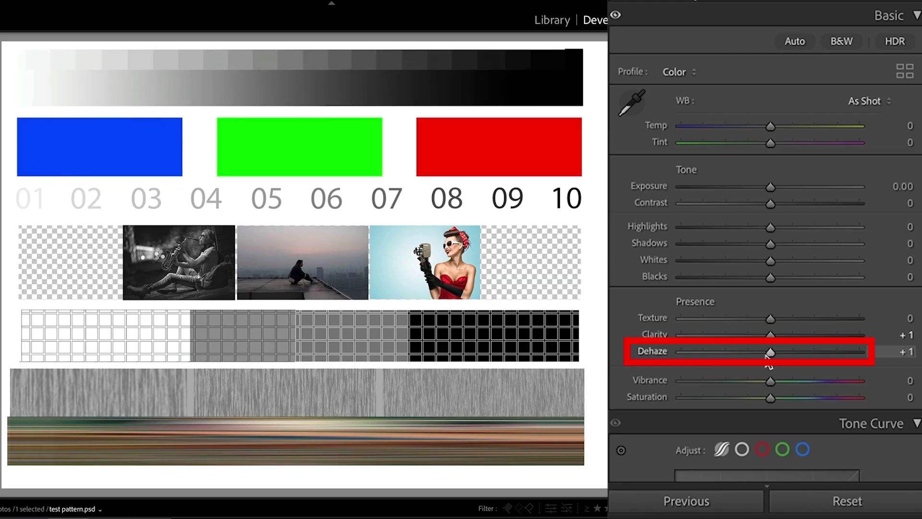
- Sweep the test pattern's Dehaze up to +100, then down past zero to -22
drag(770, 352, 860, 352)
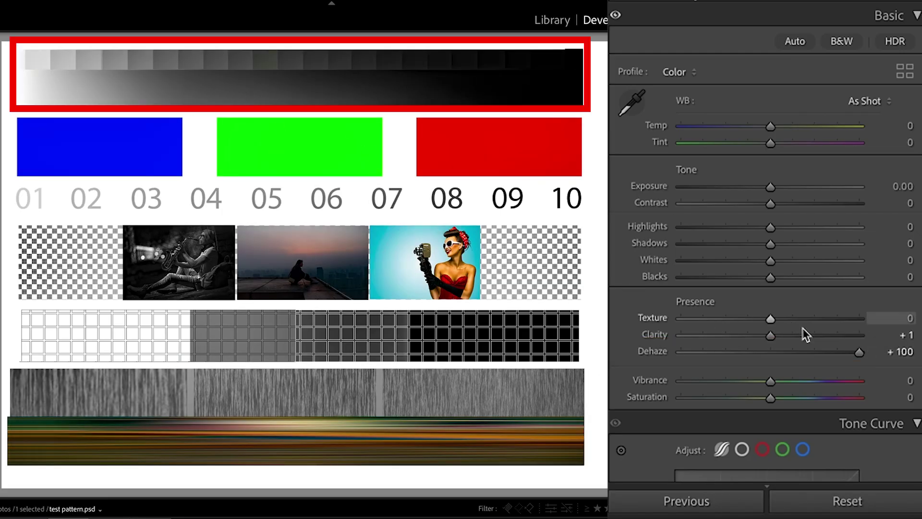
drag(862, 354, 783, 359)
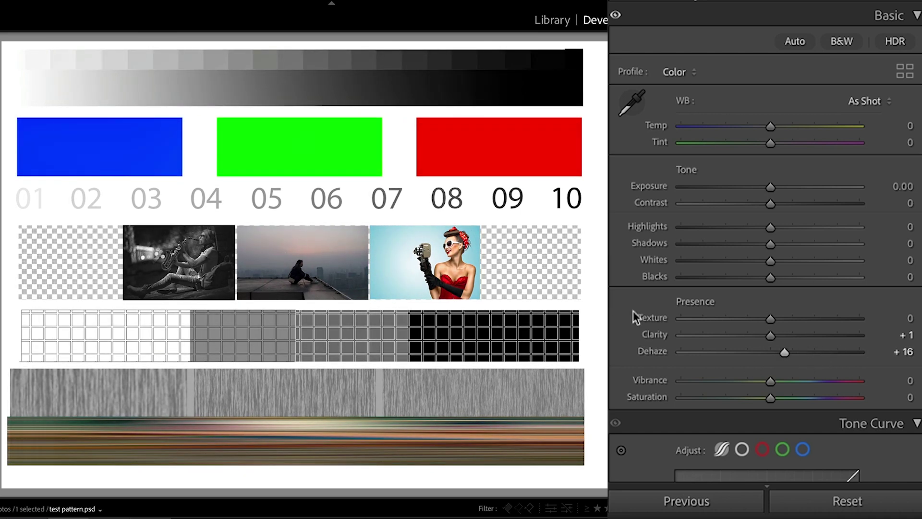
drag(789, 352, 897, 373)
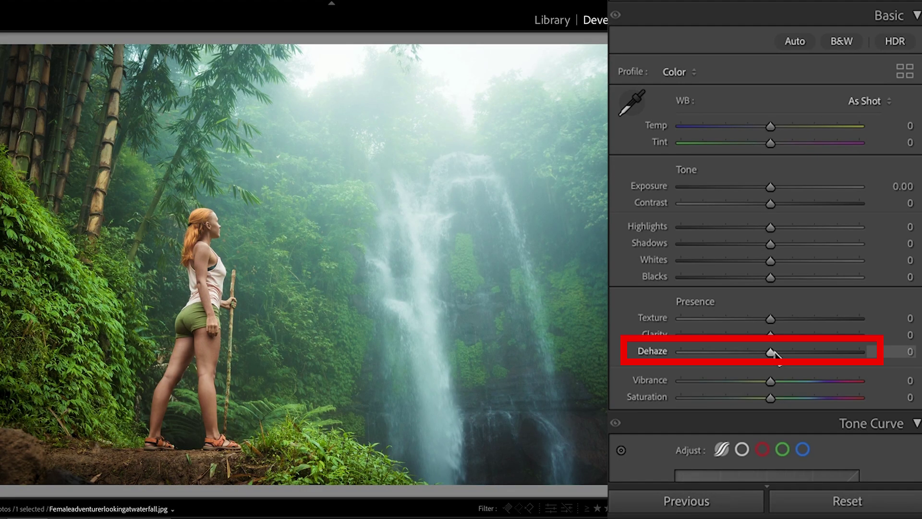
- Raise Dehaze to about +69 on the jungle waterfall photo
drag(771, 353, 715, 356)
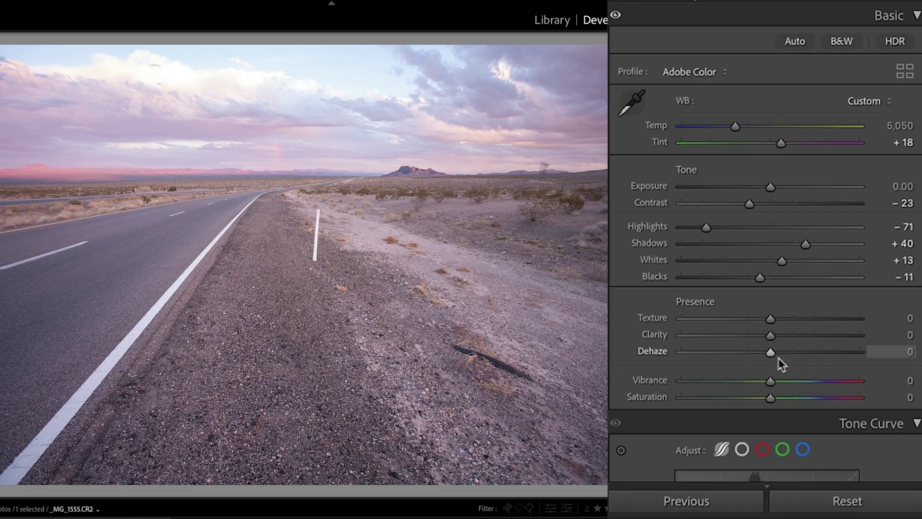
- Set the desert road photo to Dehaze +51, reset Saturation, and lower Vibrance to -36
drag(771, 353, 816, 354)
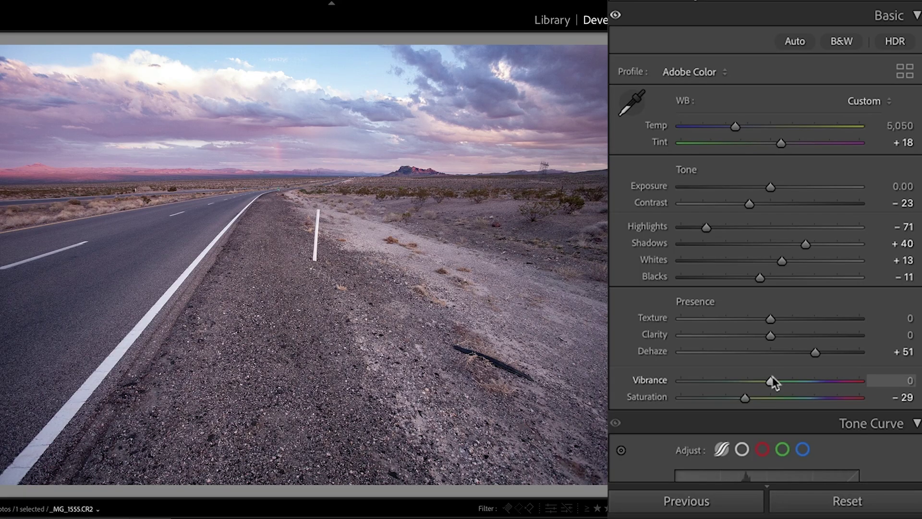
double_click(746, 398)
drag(770, 381, 738, 383)
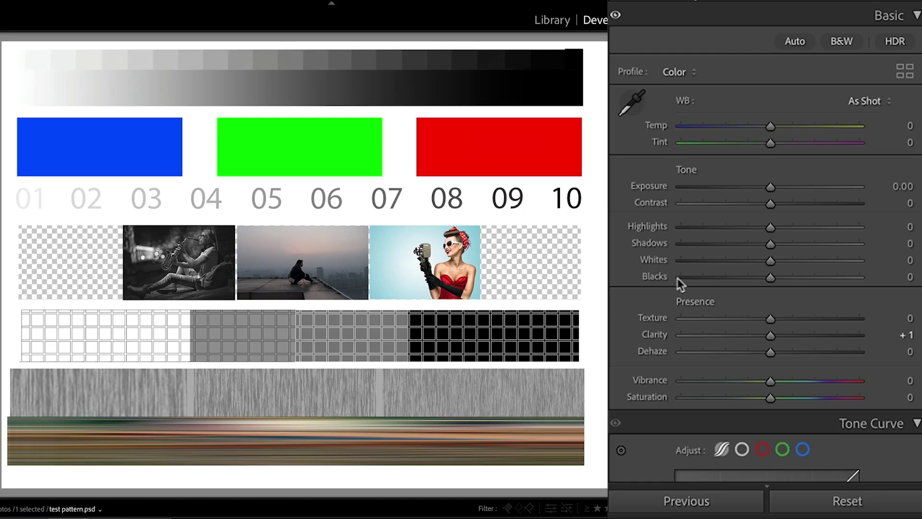
- Push Texture on test pattern.psd to +100 and back to compare its extremes
mouse_move(770, 319)
mouse_down()
mouse_move(864, 319)
mouse_move(760, 318)
mouse_move(870, 316)
mouse_move(773, 317)
mouse_up()
mouse_move(773, 318)
mouse_down()
mouse_move(889, 325)
mouse_move(754, 336)
mouse_move(840, 335)
mouse_move(875, 333)
mouse_move(672, 330)
mouse_move(760, 329)
mouse_move(683, 322)
mouse_move(770, 325)
mouse_move(675, 322)
mouse_move(775, 322)
mouse_move(701, 342)
mouse_move(718, 340)
mouse_move(676, 335)
mouse_move(742, 340)
mouse_move(768, 336)
mouse_move(765, 322)
mouse_move(725, 322)
mouse_move(771, 321)
mouse_up()
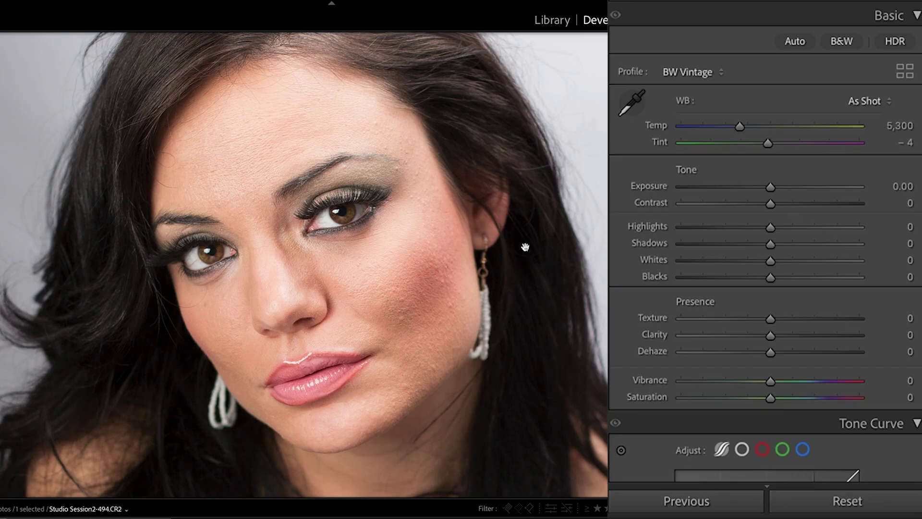
- Drop the portrait's Texture to -100, settle it at about -44, then move to test pattern.psd
drag(770, 319, 738, 326)
key(minus)
drag(680, 319, 731, 318)
key(Right)
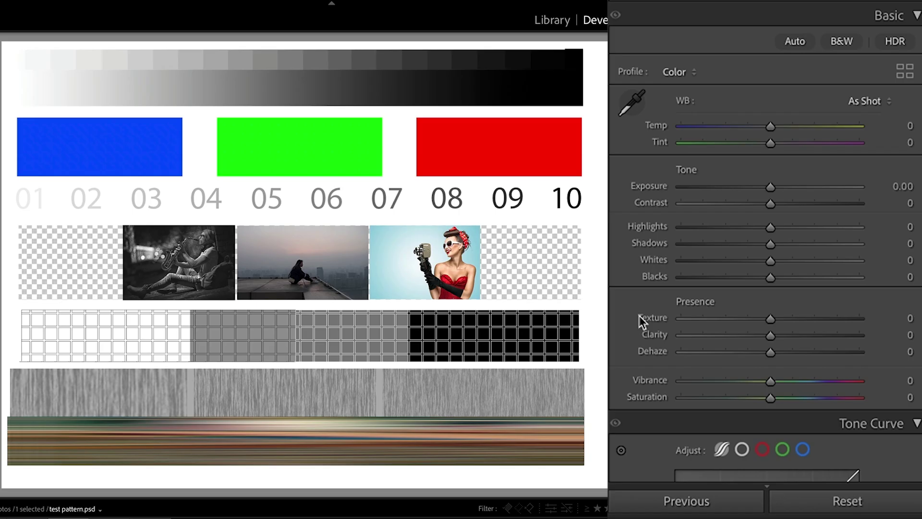
- Go back to _MG_1555.CR2 and raise its Texture to +46 for the gravel
key(Left)
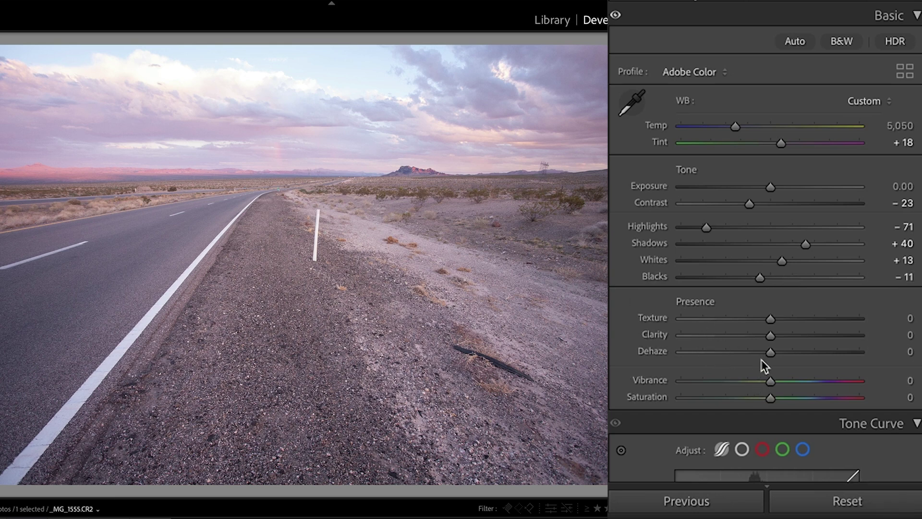
drag(771, 318, 811, 318)
- Reset the road photo's Texture to 0 and set Detail Sharpening Amount to 50
double_click(810, 318)
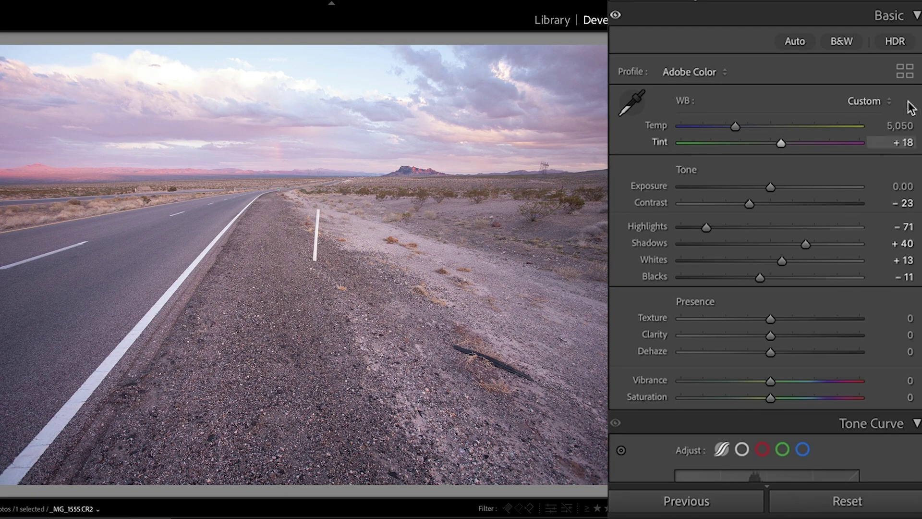
scroll(765, 259, down, 4)
scroll(781, 266, down, 10)
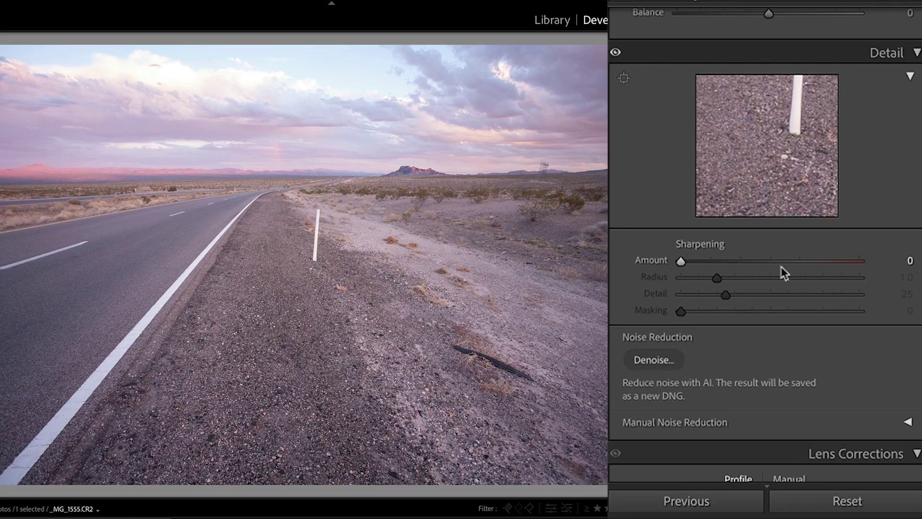
drag(685, 261, 832, 261)
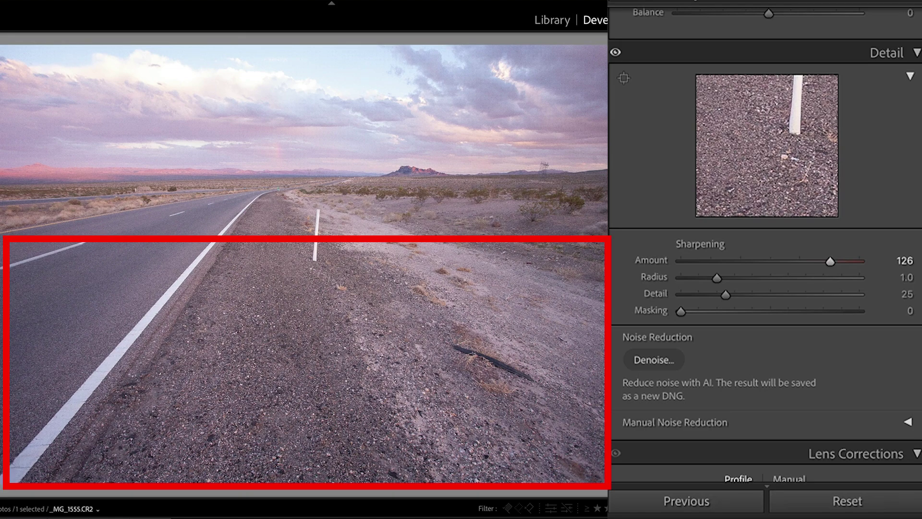
mouse_move(813, 260)
mouse_down()
mouse_move(727, 263)
mouse_move(739, 262)
mouse_up()
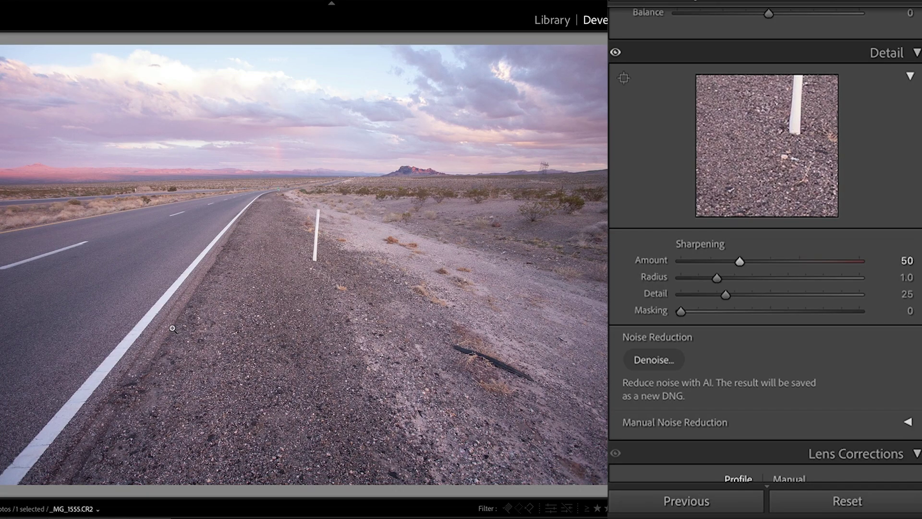
- Raise Texture to +35 in the desert road photo's Basic panel
scroll(782, 231, up, 15)
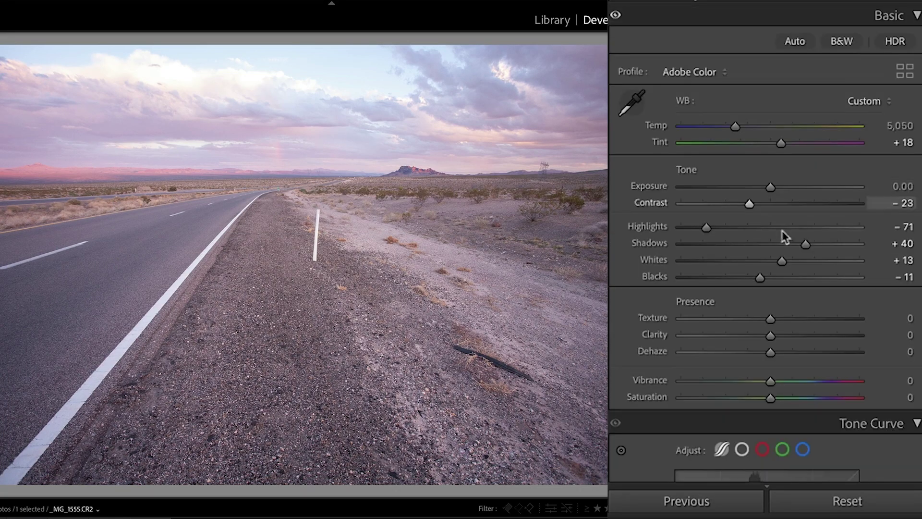
drag(770, 319, 799, 315)
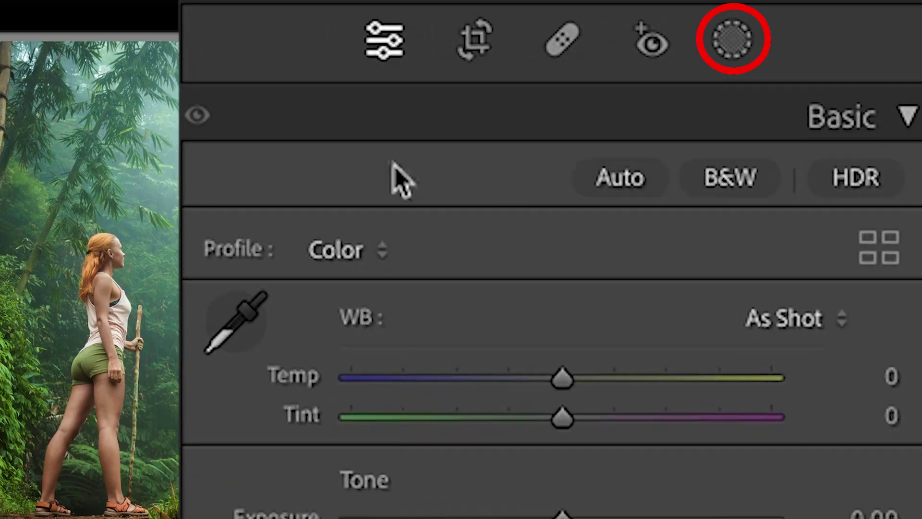
- Add Mask 1 as a brush mask covering the waterfall and right-hand foliage
click(735, 48)
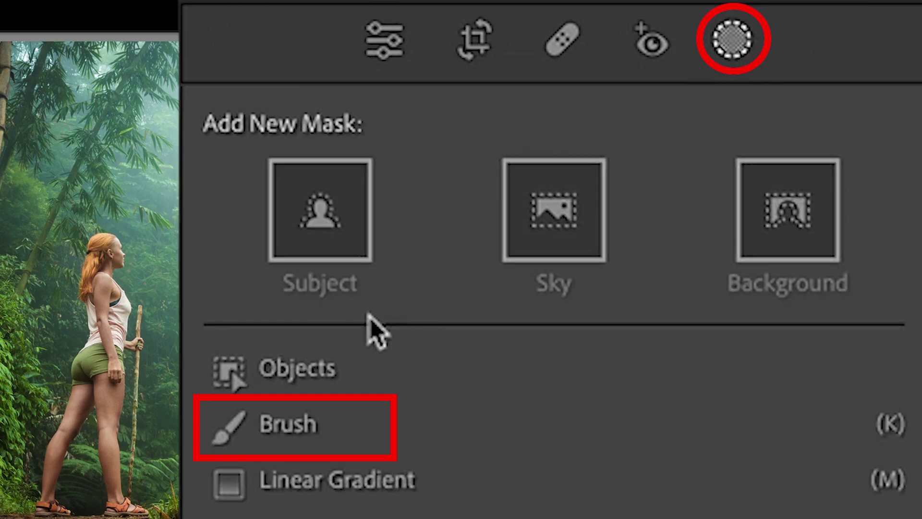
click(296, 431)
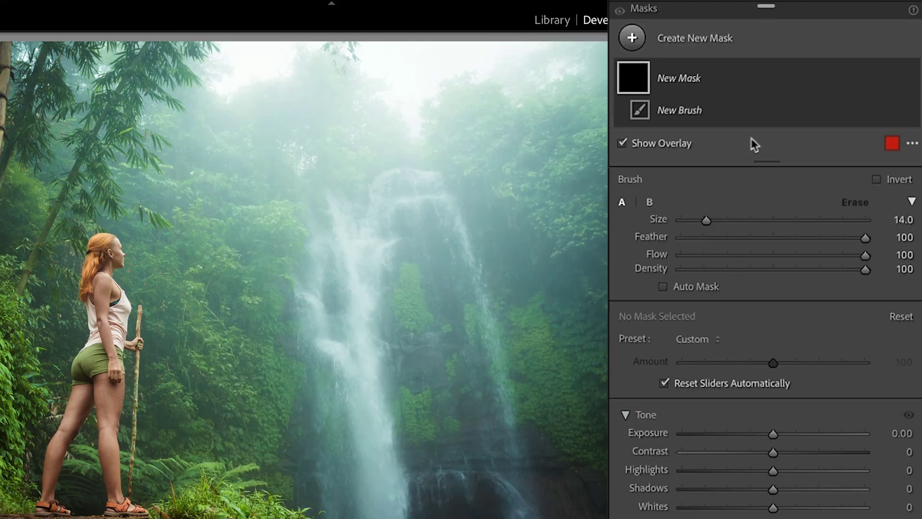
mouse_move(358, 252)
mouse_down()
mouse_move(473, 356)
mouse_move(552, 371)
mouse_move(500, 240)
mouse_move(453, 178)
mouse_move(473, 108)
mouse_move(574, 96)
mouse_move(575, 286)
mouse_move(596, 365)
mouse_up()
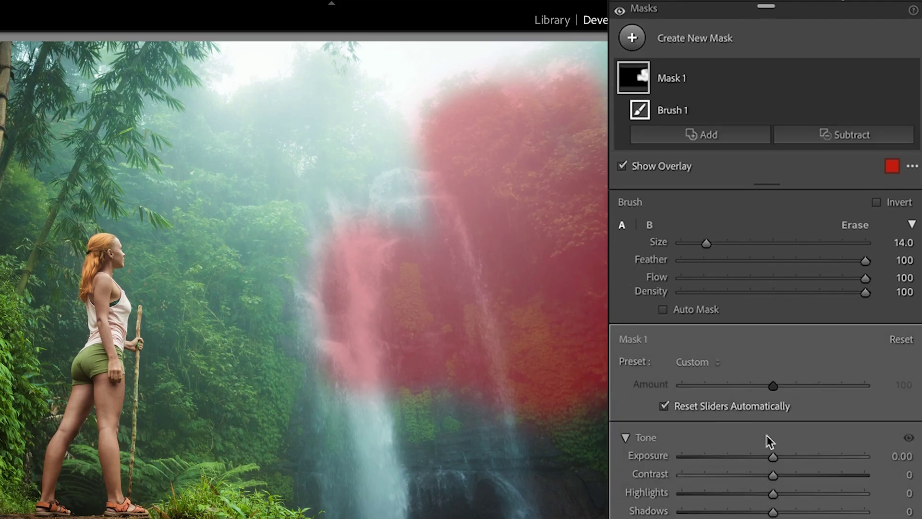
- Hide the red mask overlay and raise Mask 1's Dehaze to 47
scroll(772, 416, down, 5)
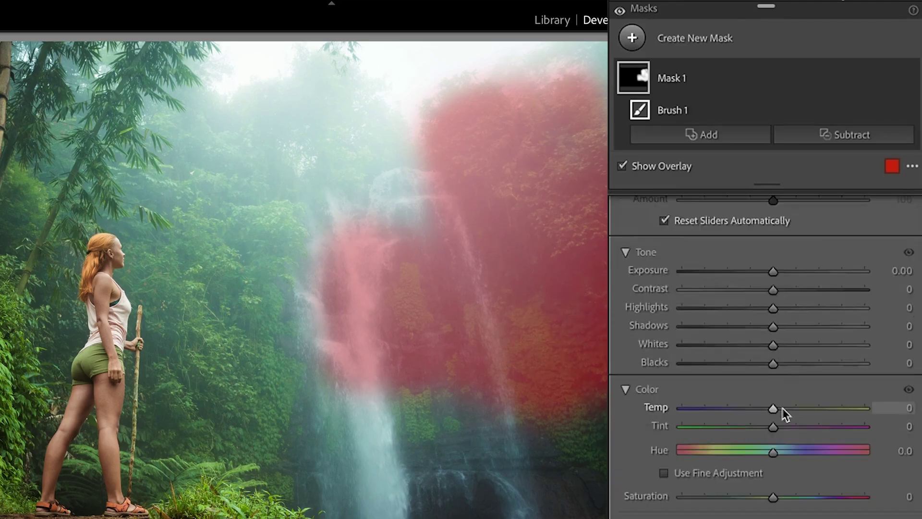
scroll(783, 414, down, 10)
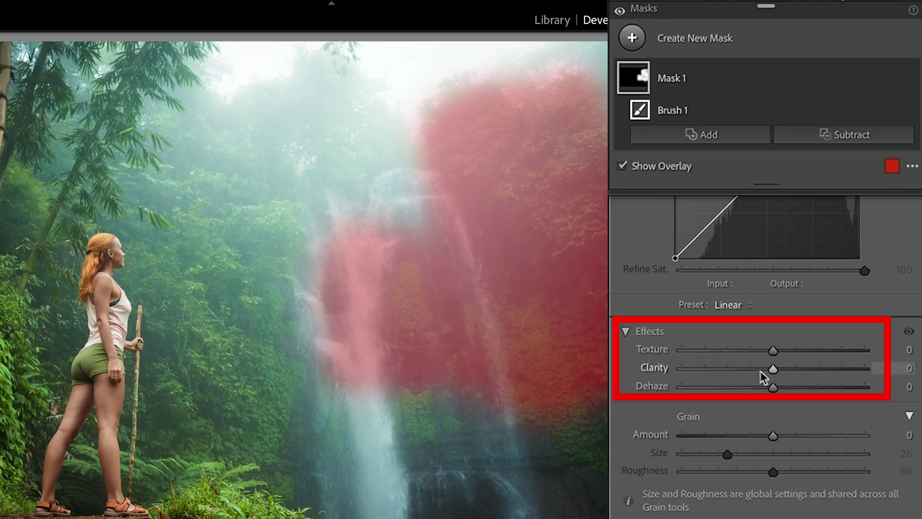
key(o)
mouse_move(773, 390)
mouse_down()
mouse_move(831, 389)
mouse_move(808, 388)
mouse_move(816, 389)
mouse_up()
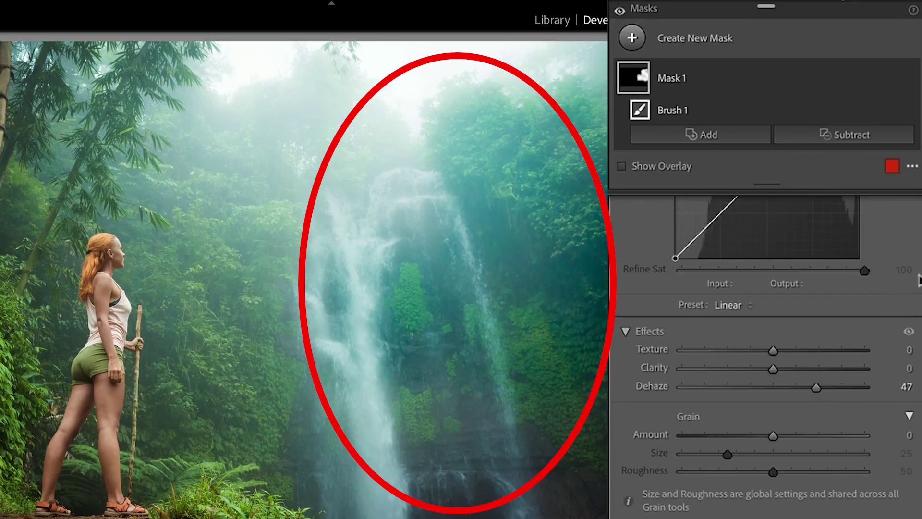
- Lower the mask's Saturation to about -19 and brush it over the upper foliage
scroll(766, 355, up, 10)
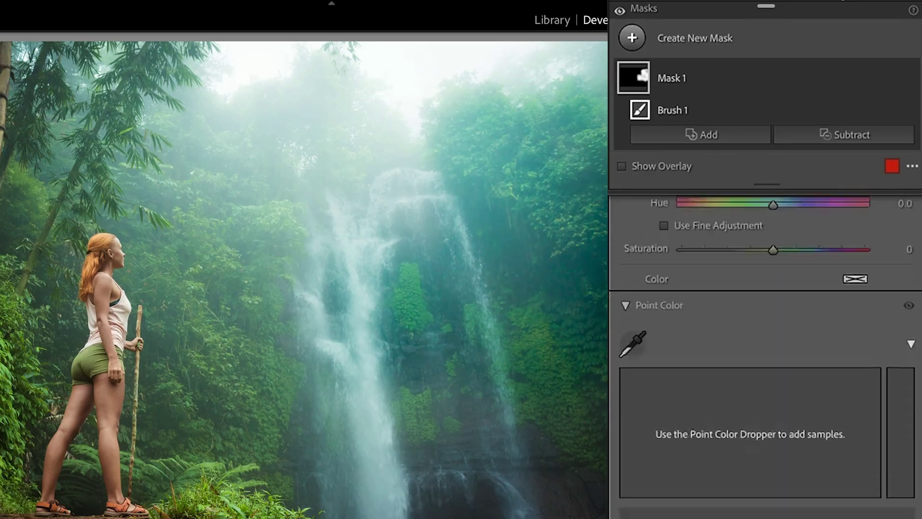
scroll(765, 336, up, 5)
scroll(908, 255, down, 2)
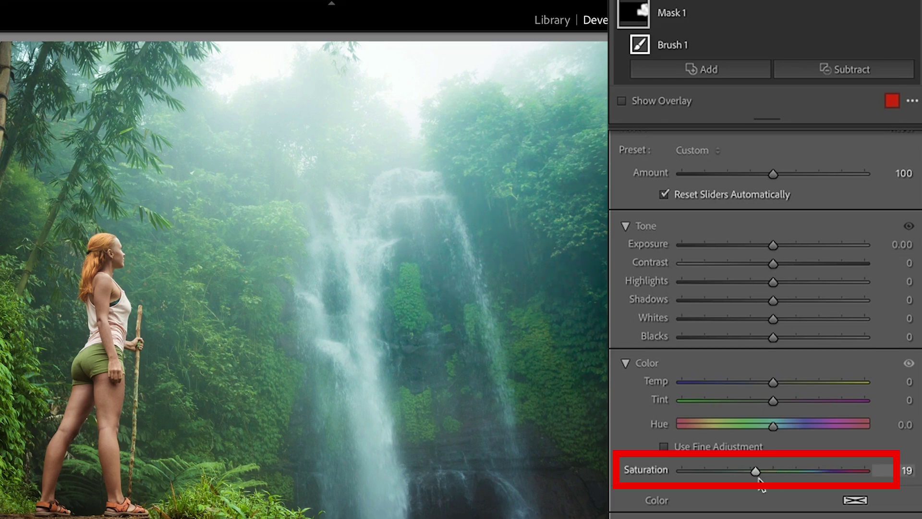
drag(759, 478, 759, 478)
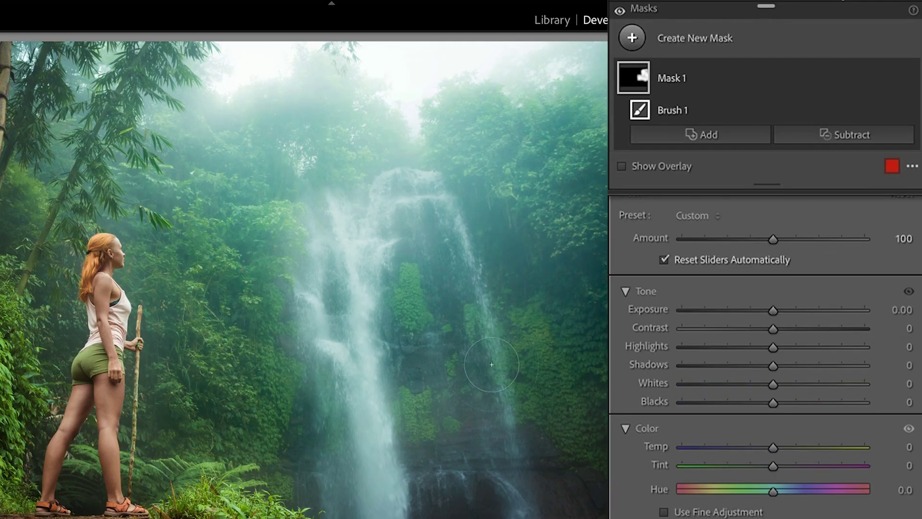
mouse_move(388, 488)
mouse_down()
mouse_move(461, 404)
mouse_move(459, 357)
mouse_move(432, 456)
mouse_move(329, 116)
mouse_move(557, 72)
mouse_move(587, 103)
mouse_up()
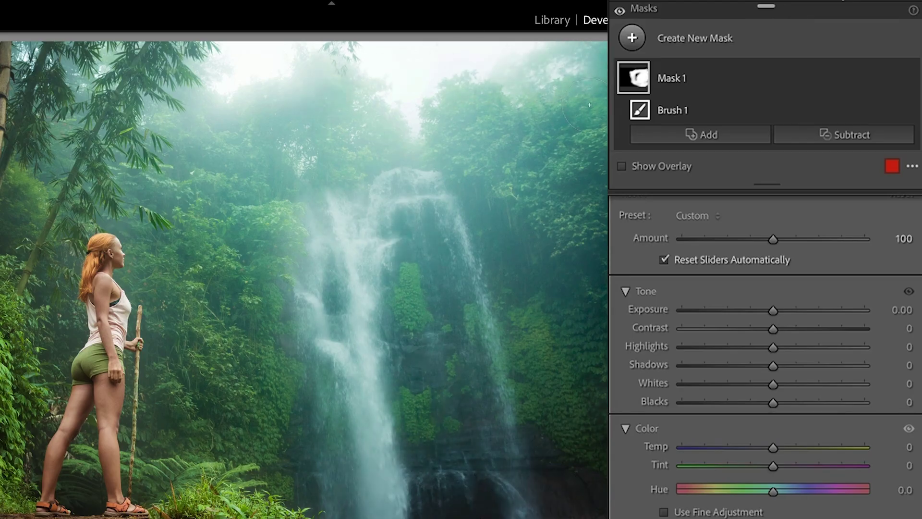
drag(478, 85, 274, 147)
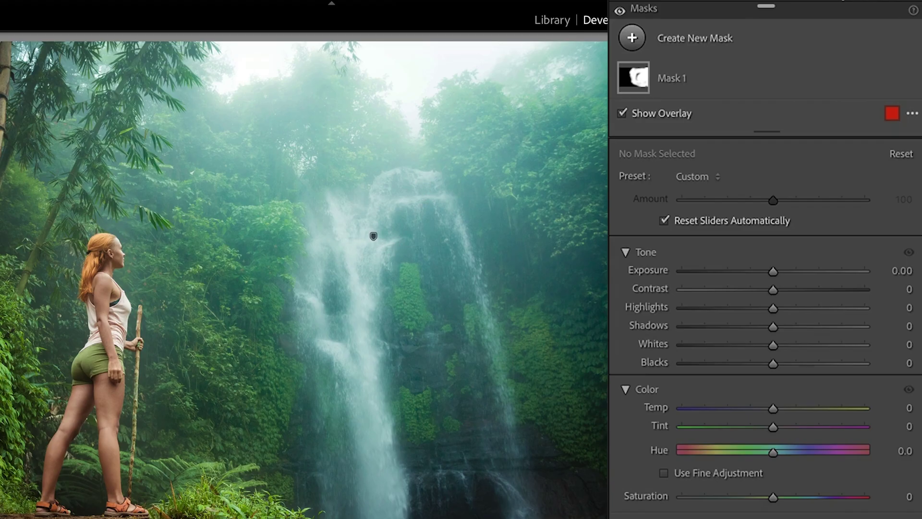
- Create a second brush mask with Clarity set to +7
click(631, 40)
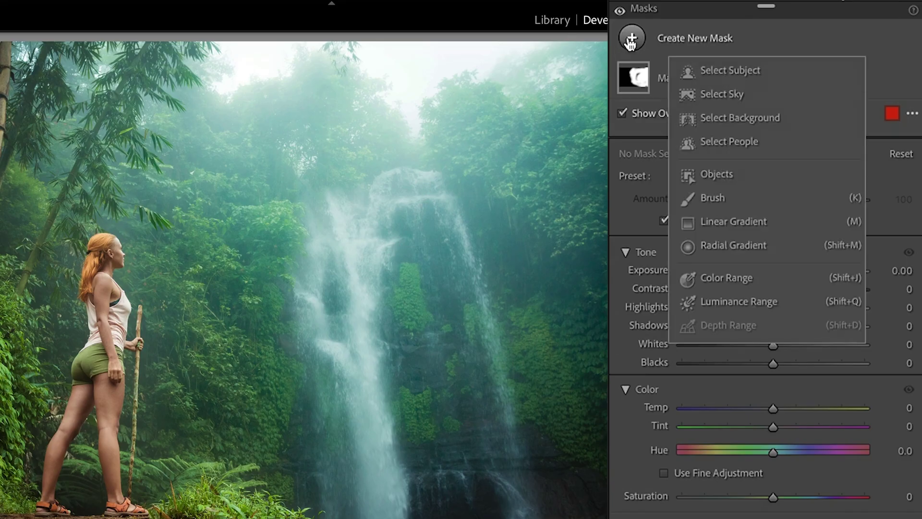
click(712, 197)
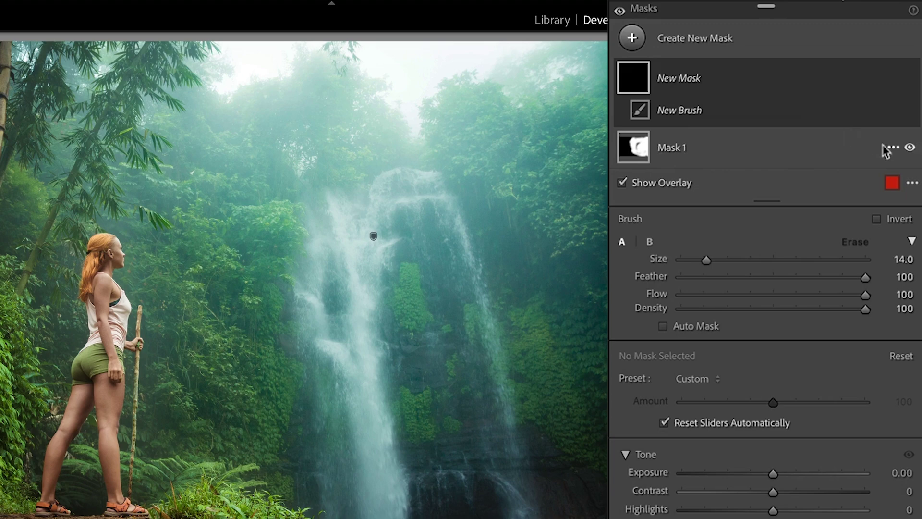
scroll(768, 312, down, 10)
scroll(769, 312, down, 3)
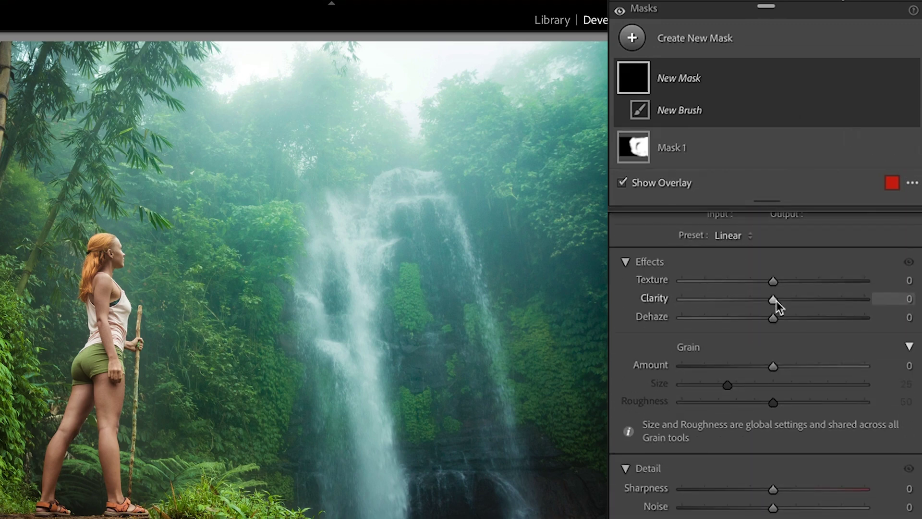
drag(774, 300, 824, 299)
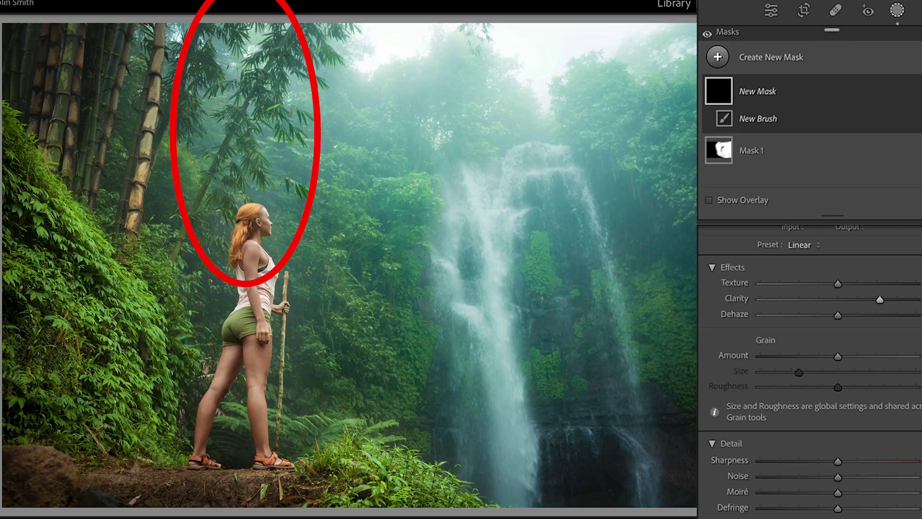
- Paint the clarity mask over the tree, side foliage, right-edge trees and mid-left foliage
mouse_move(226, 142)
mouse_down()
mouse_move(197, 192)
mouse_move(202, 226)
mouse_up()
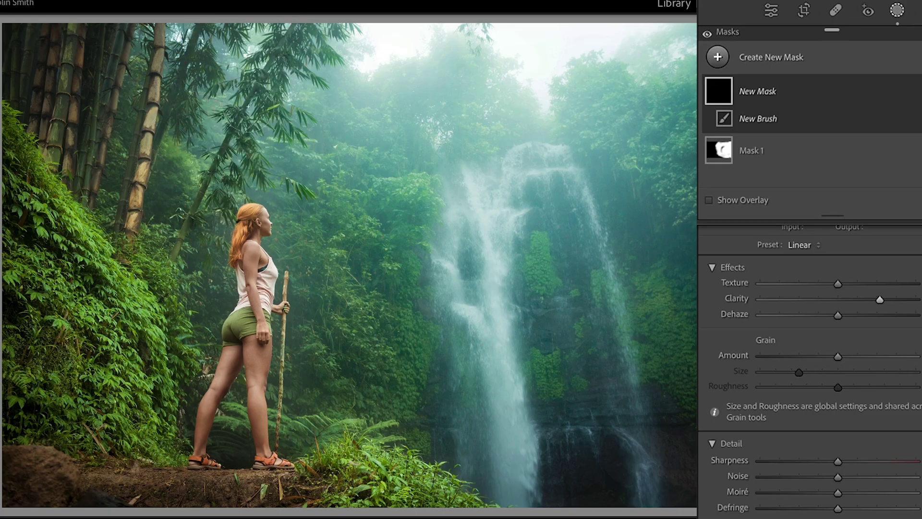
mouse_move(197, 80)
mouse_down()
mouse_move(183, 116)
mouse_move(190, 295)
mouse_move(226, 423)
mouse_move(384, 430)
mouse_up()
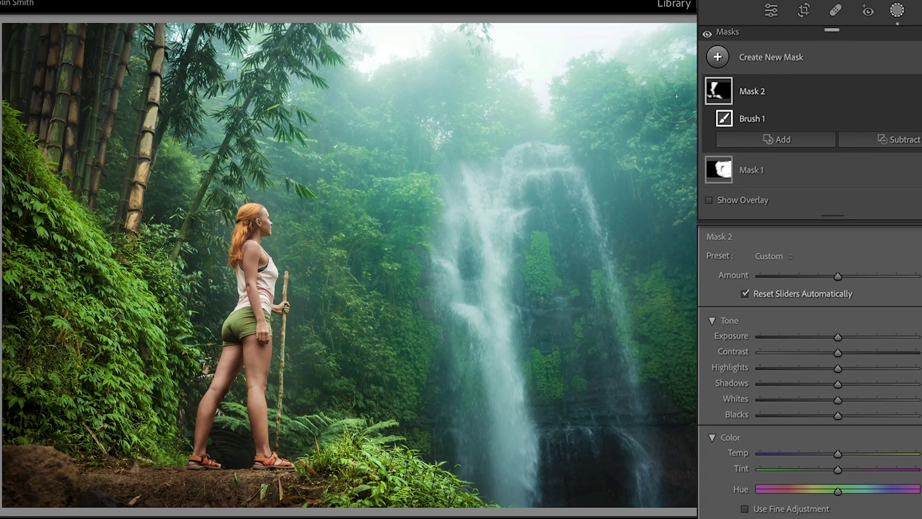
mouse_move(684, 145)
mouse_down()
mouse_move(663, 187)
mouse_move(687, 240)
mouse_move(658, 352)
mouse_move(686, 403)
mouse_up()
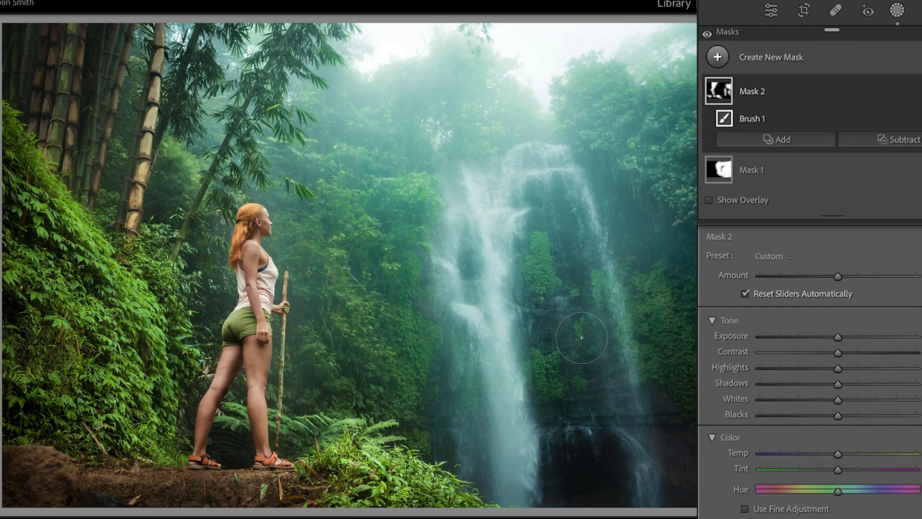
mouse_move(416, 194)
mouse_down()
mouse_move(380, 204)
mouse_move(381, 183)
mouse_move(383, 265)
mouse_move(353, 299)
mouse_move(346, 119)
mouse_move(371, 119)
mouse_move(367, 291)
mouse_move(322, 324)
mouse_up()
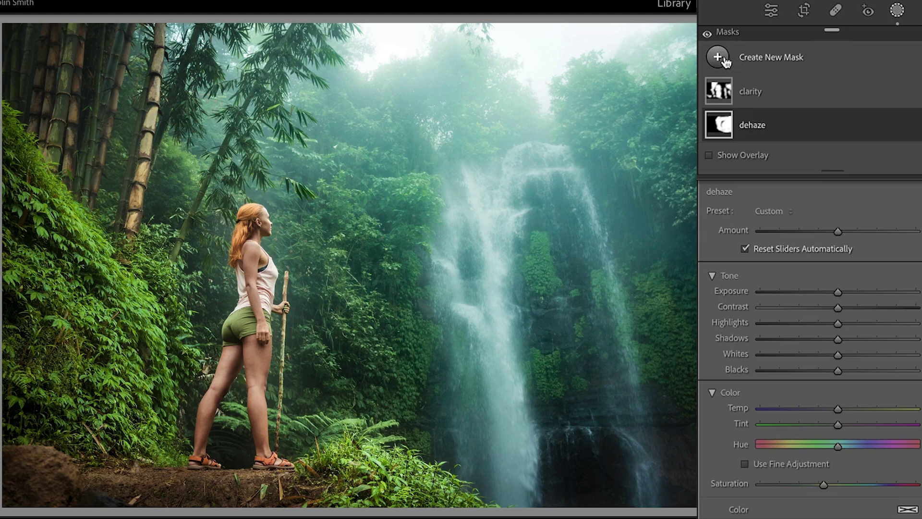
- Create a third brush mask with raised Texture and paint it across the ground
click(718, 57)
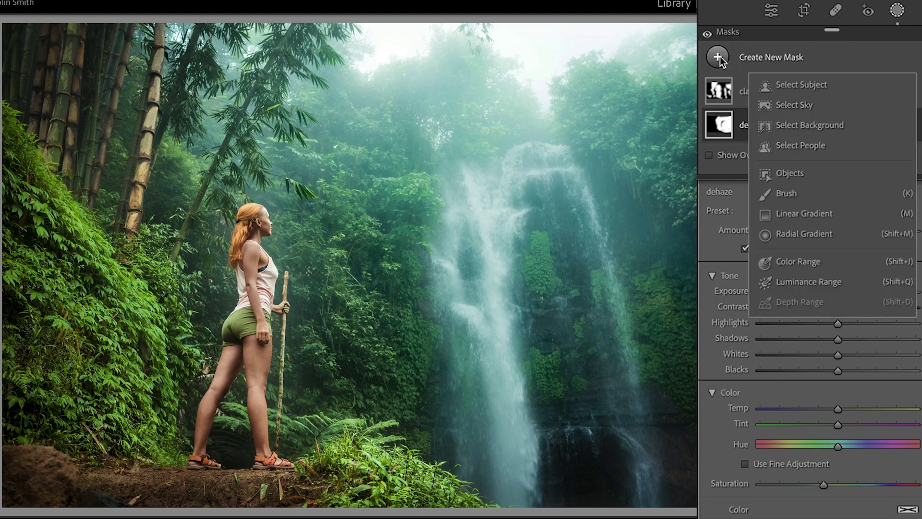
click(784, 193)
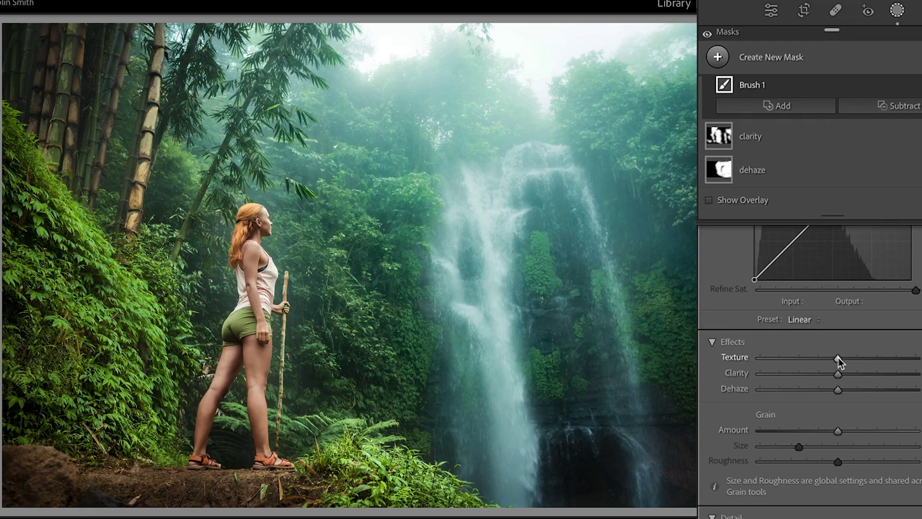
drag(864, 358, 890, 358)
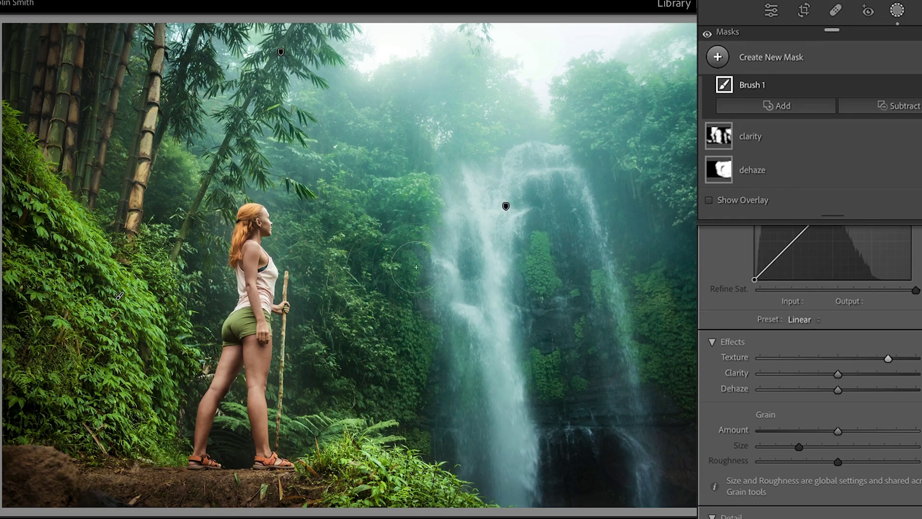
mouse_move(139, 476)
mouse_down()
mouse_move(85, 474)
mouse_move(250, 484)
mouse_move(276, 477)
mouse_move(114, 483)
mouse_move(105, 464)
mouse_move(290, 487)
mouse_up()
drag(312, 444, 177, 468)
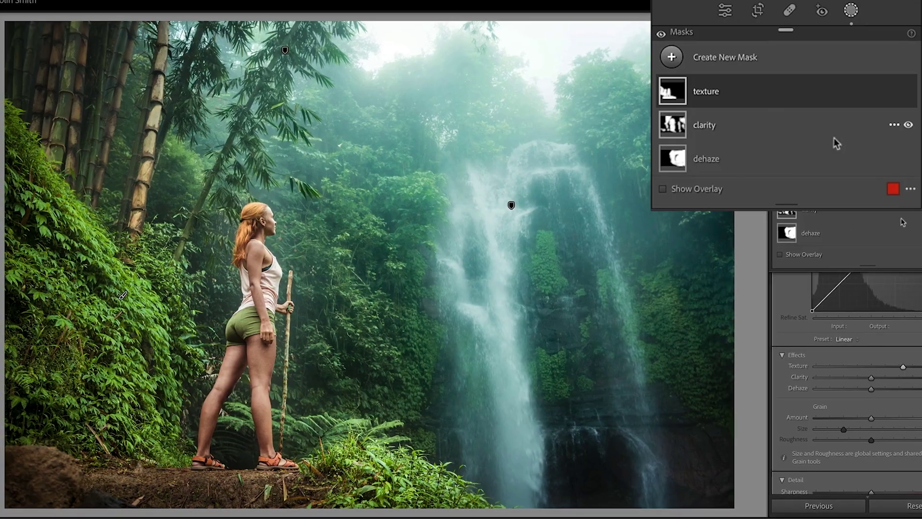
click(908, 158)
click(908, 125)
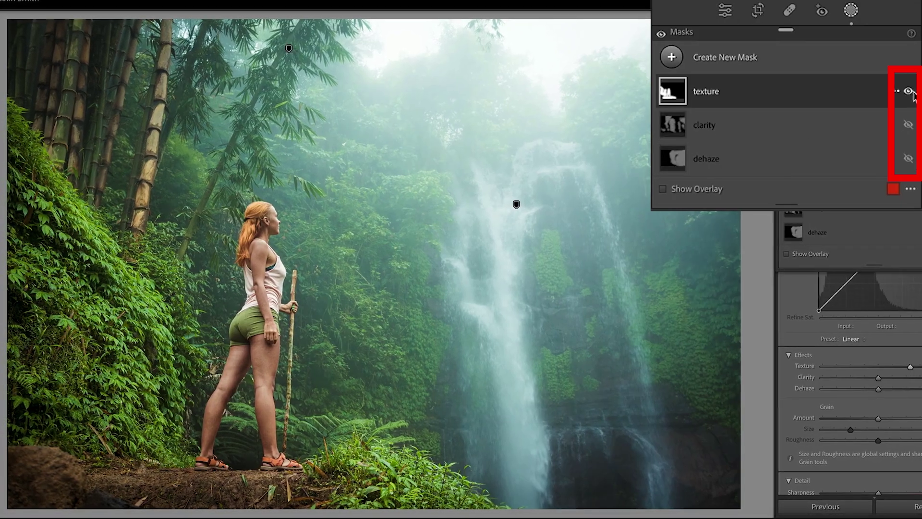
click(907, 91)
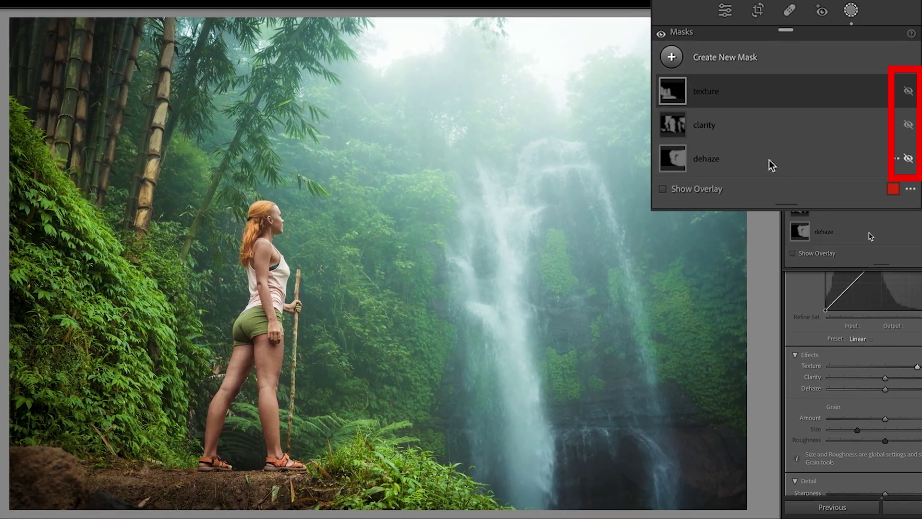
click(908, 159)
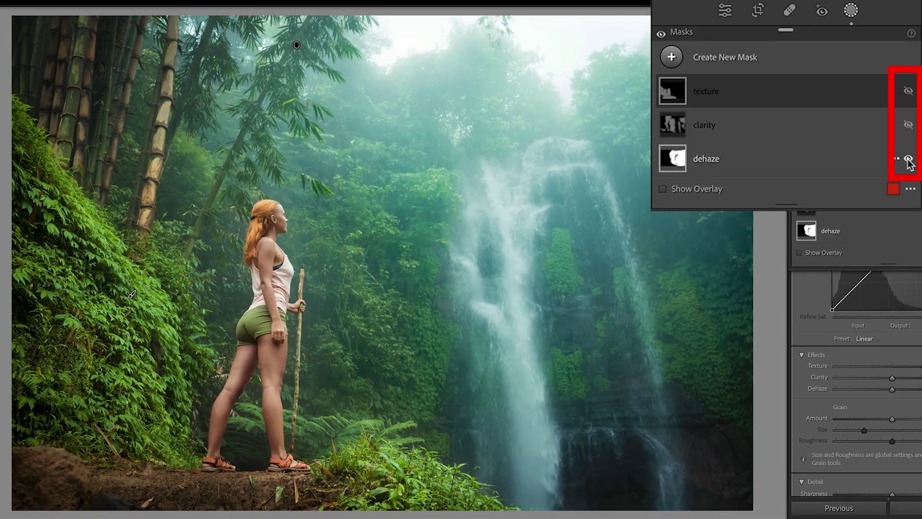
click(908, 159)
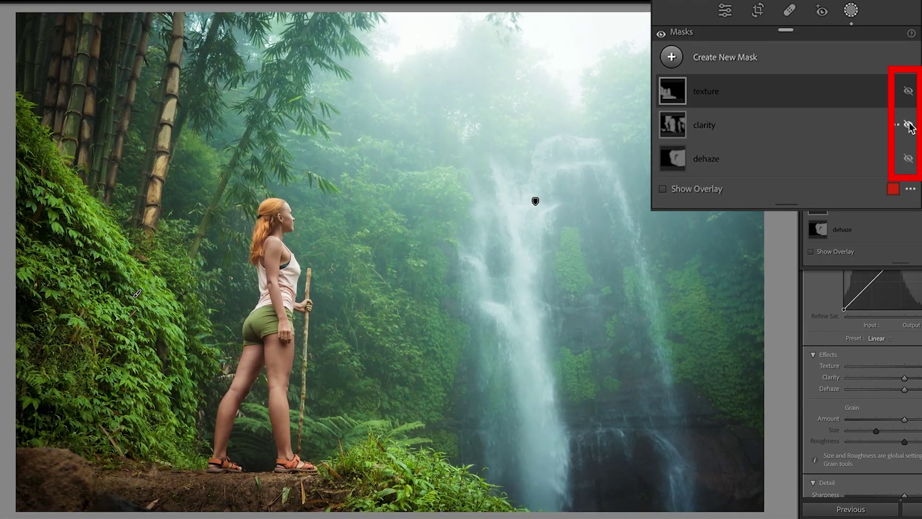
click(908, 125)
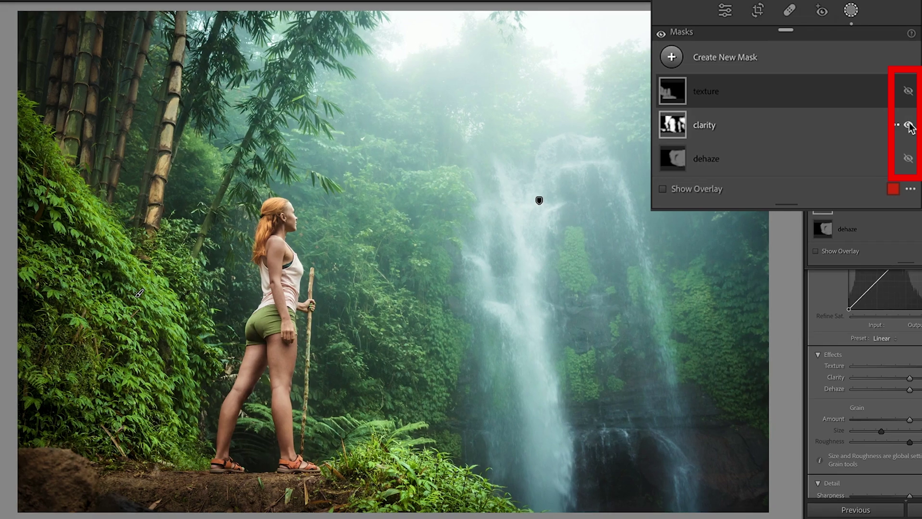
click(908, 126)
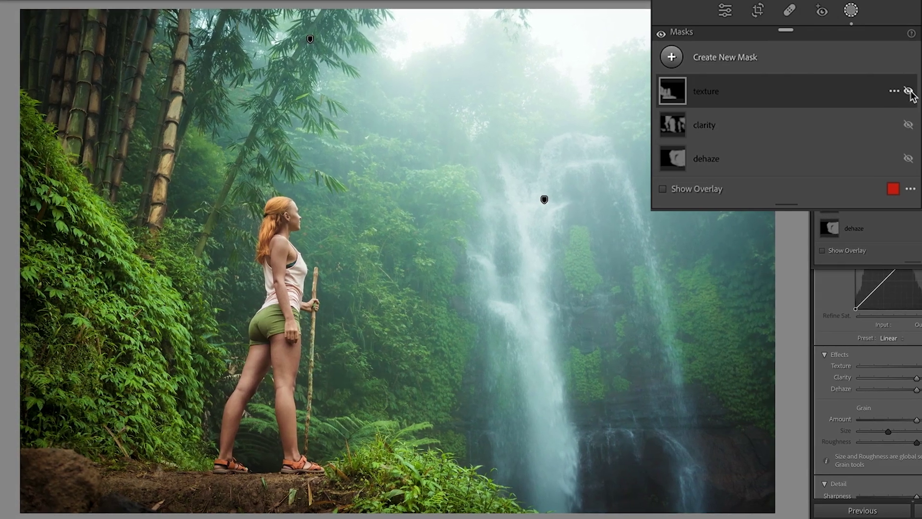
click(909, 92)
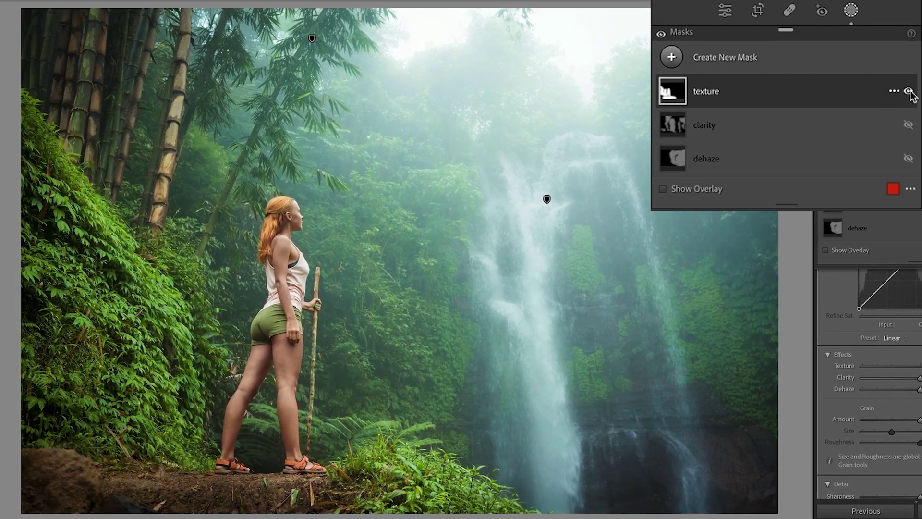
click(908, 92)
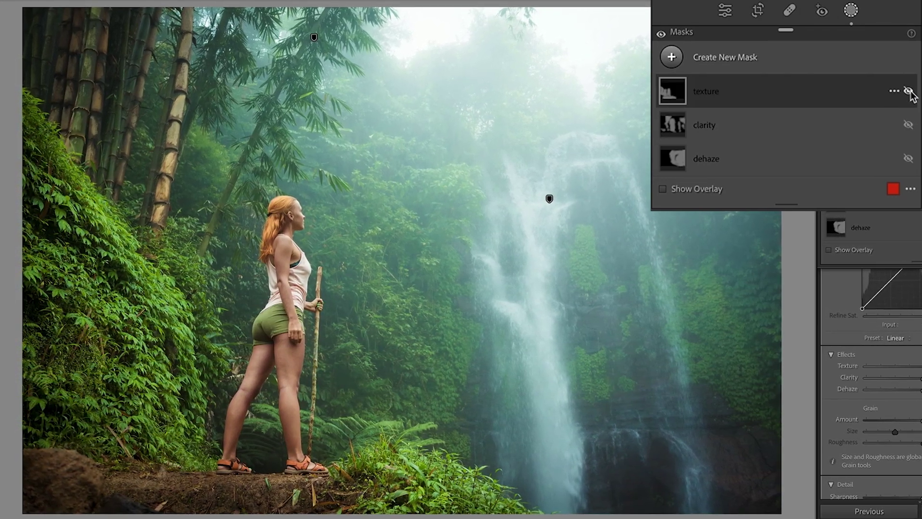
click(909, 91)
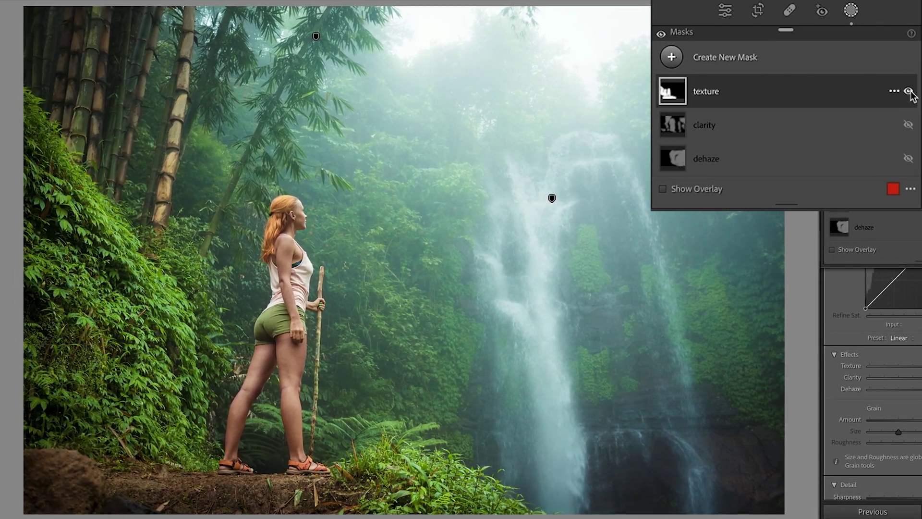
click(909, 91)
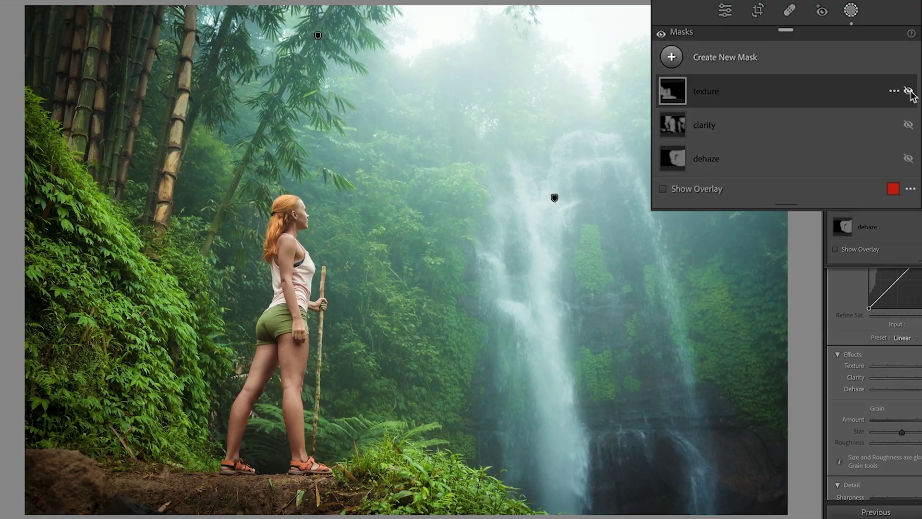
click(908, 91)
click(909, 124)
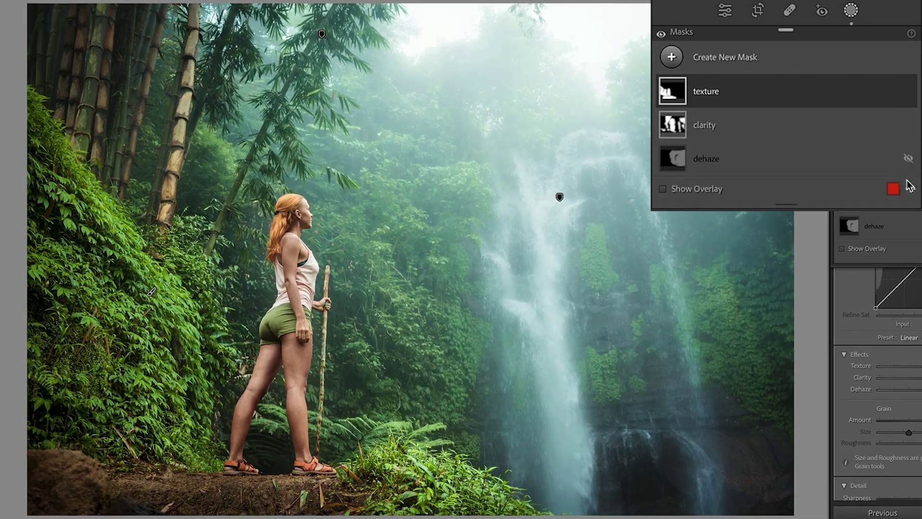
click(908, 158)
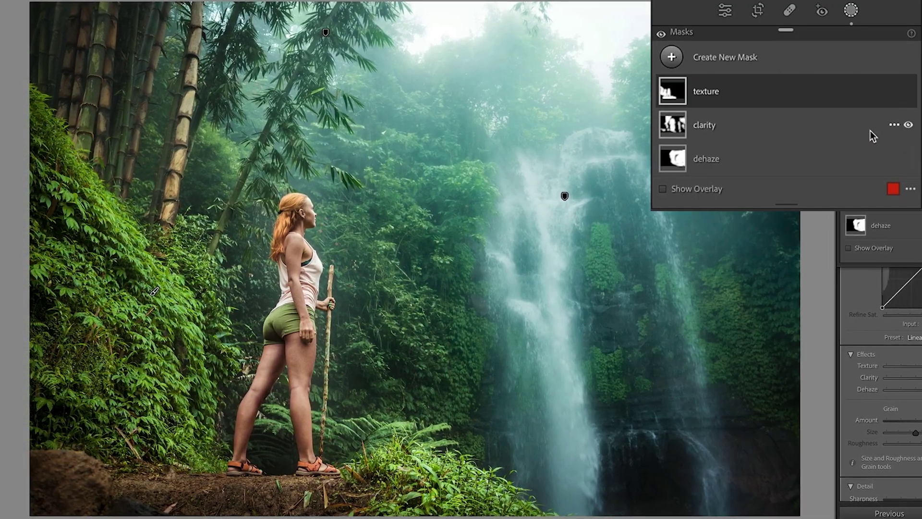
key(backslash)
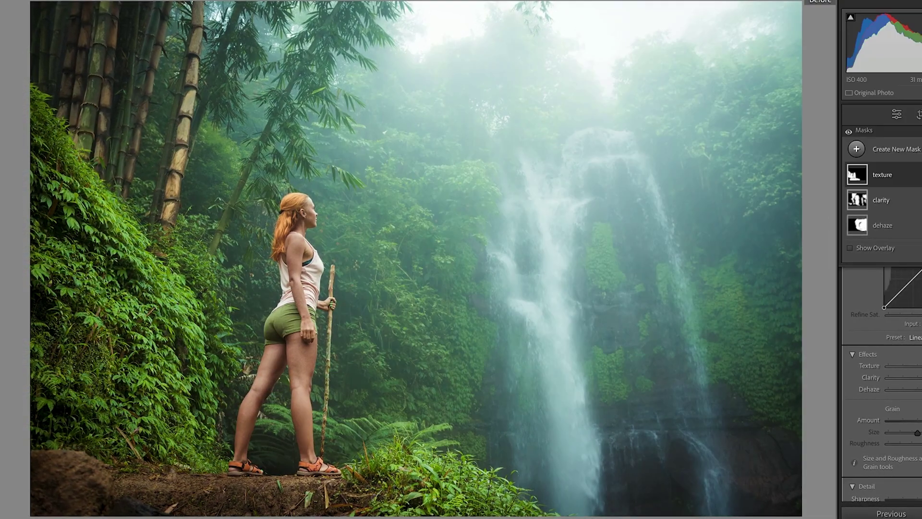
key(backslash)
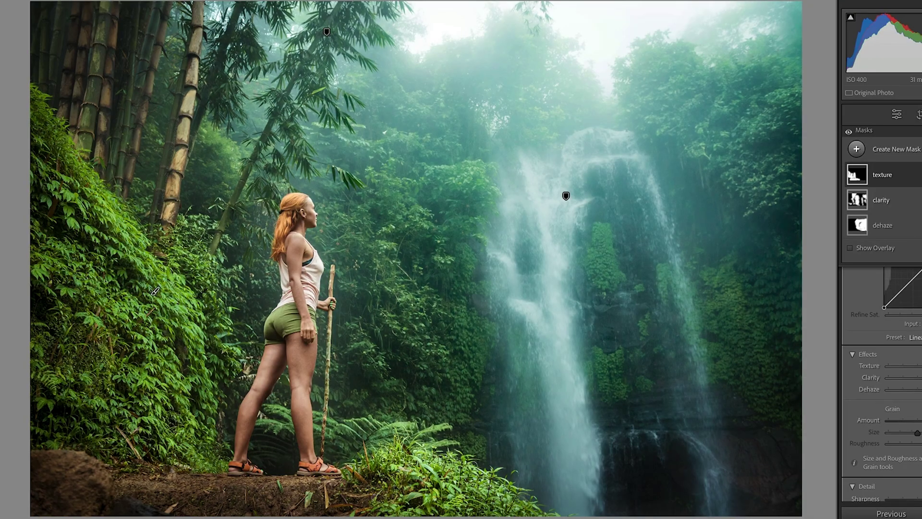